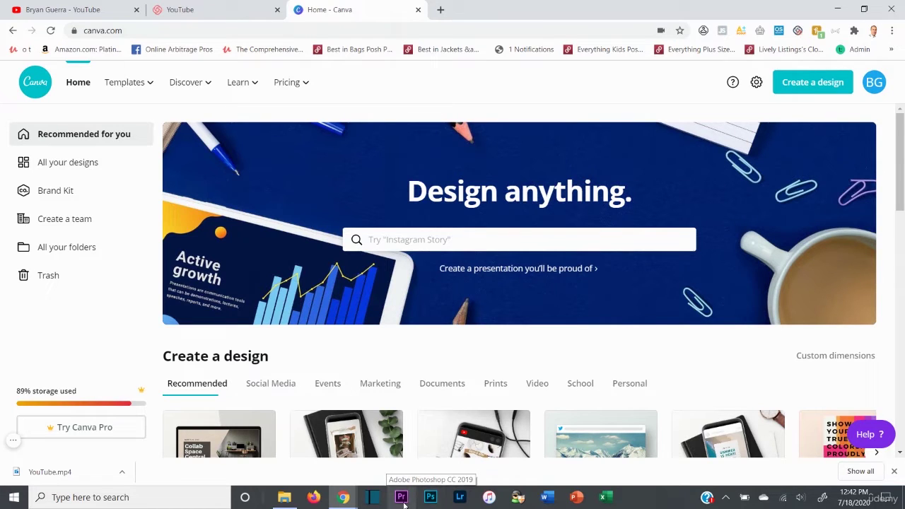
Advance the Create a design carousel to show Poster, Video, Logo, Facebook Post, Infographic and Invitation
left_click(433, 501)
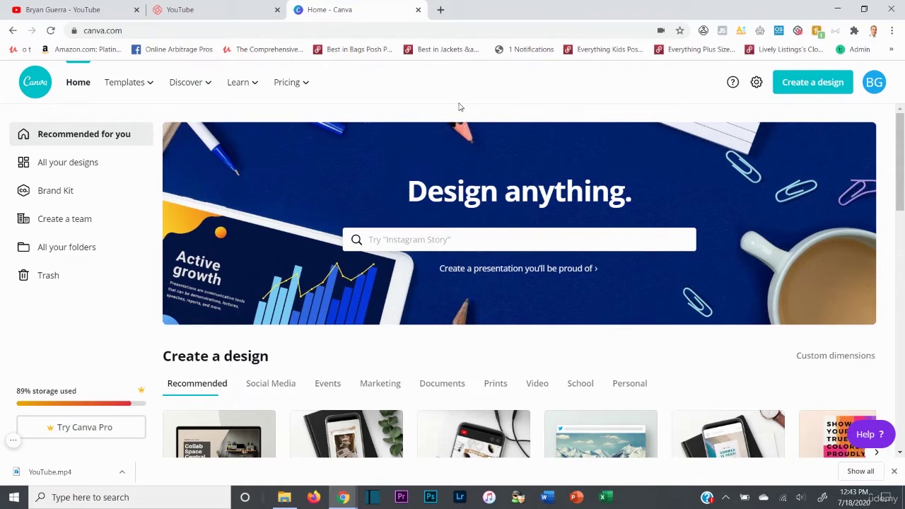
scroll(481, 455, "down", 2)
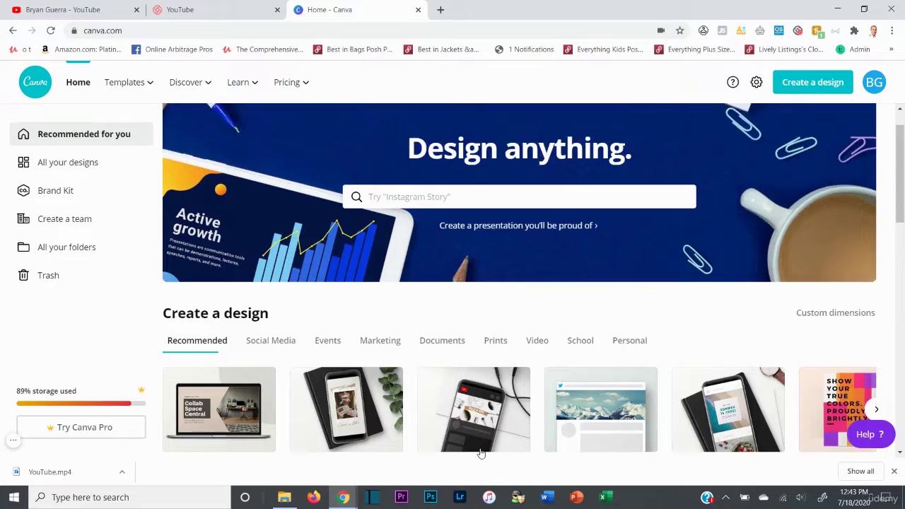
scroll(479, 426, "up", 2)
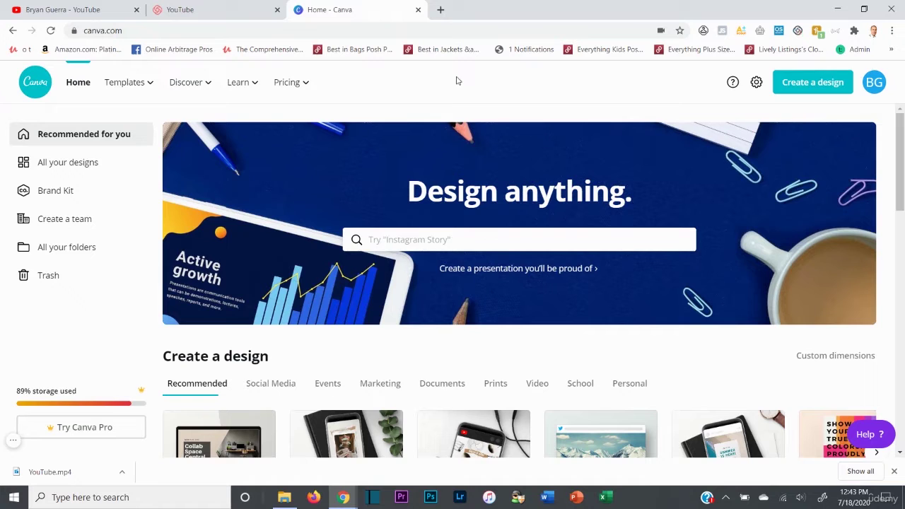
scroll(460, 134, "down", 3)
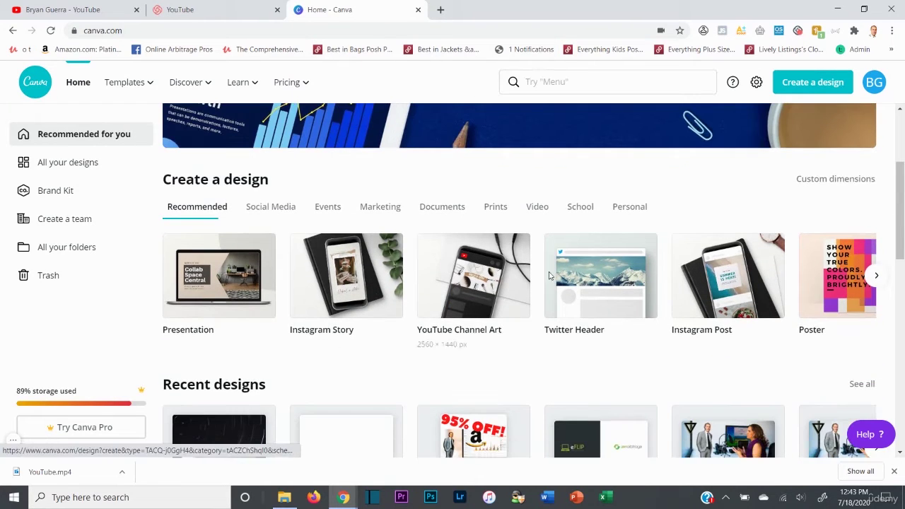
left_click(876, 276)
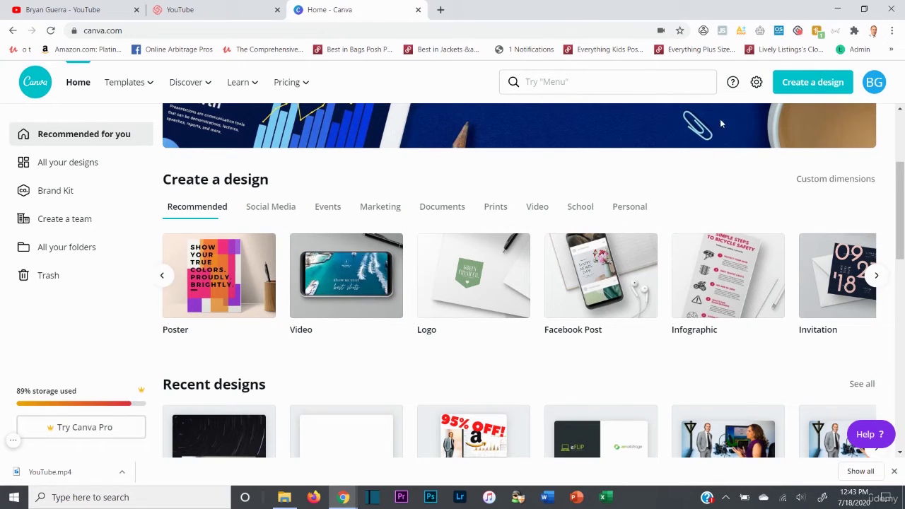
right_click(798, 87)
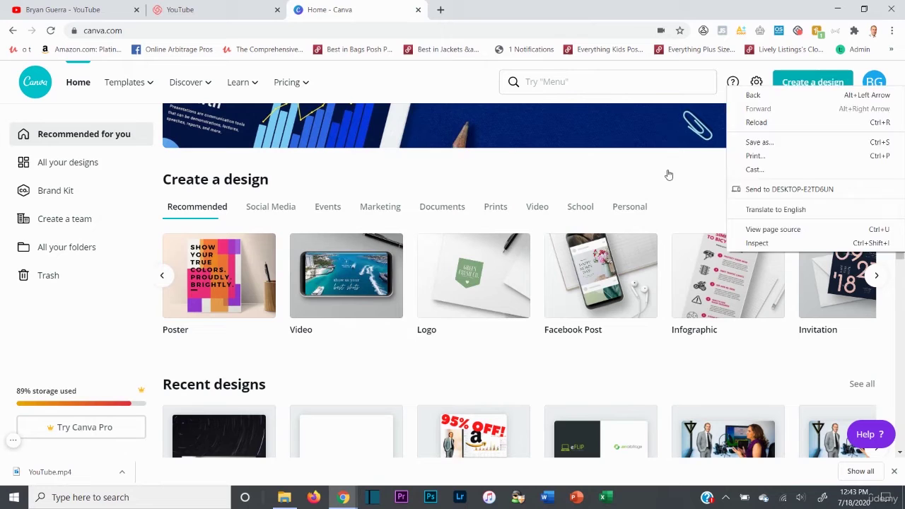
key("Escape")
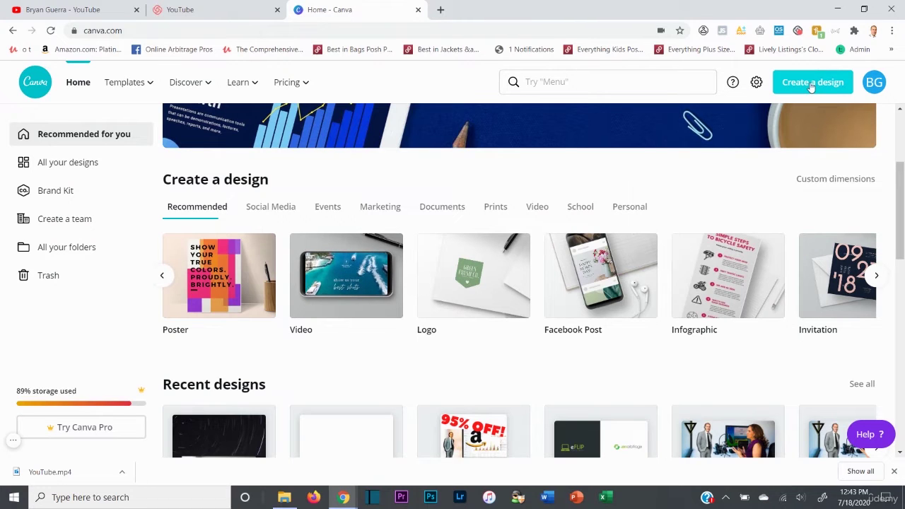
Browse the Create a design list and close the stray Facebook Cover design tab
left_click(811, 86)
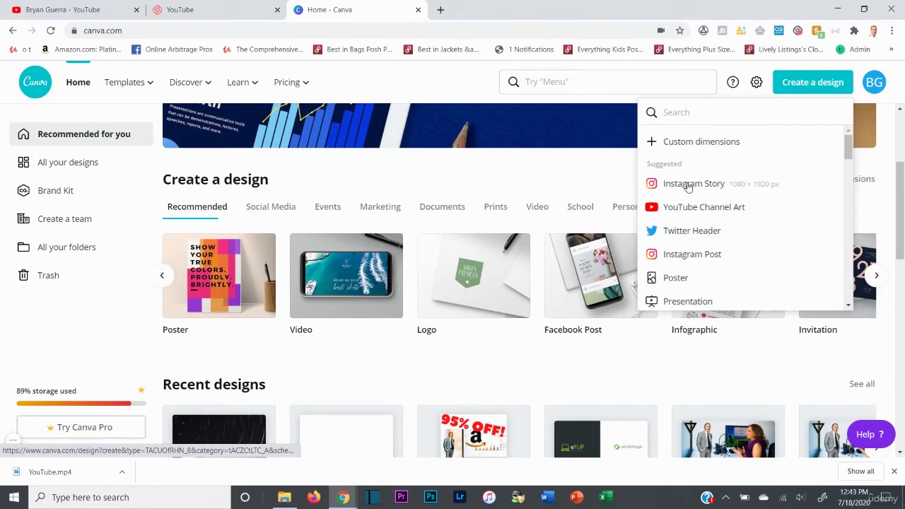
scroll(687, 188, "down", 3)
scroll(681, 225, "down", 3)
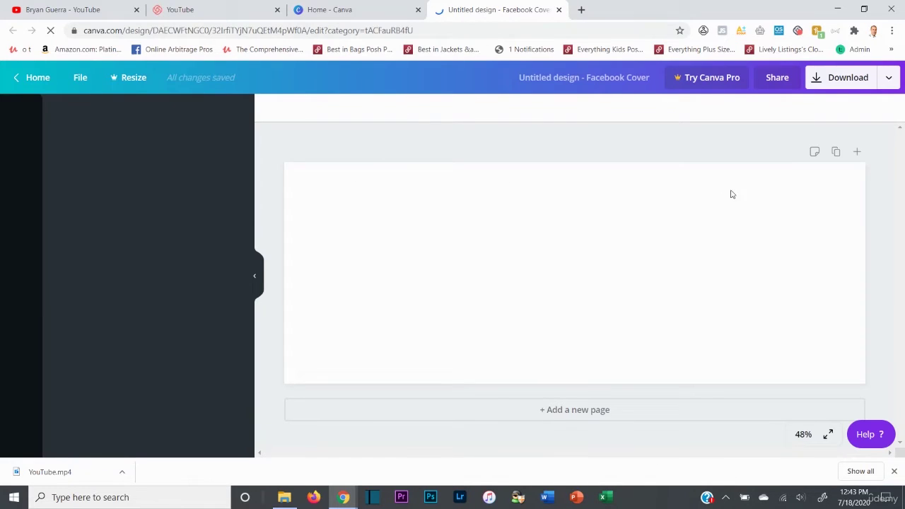
left_click(559, 9)
Scroll further through the design types and start a new blank design in a new tab
scroll(680, 210, "down", 2)
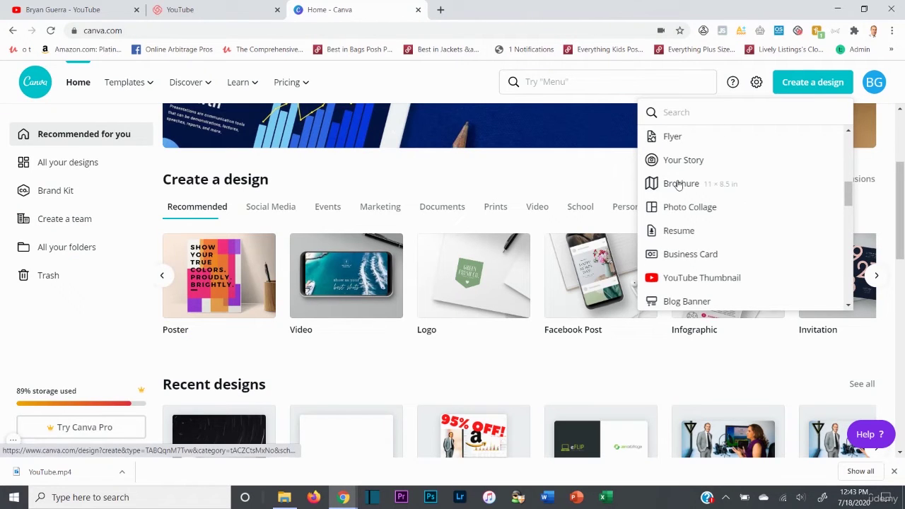
scroll(682, 181, "down", 2)
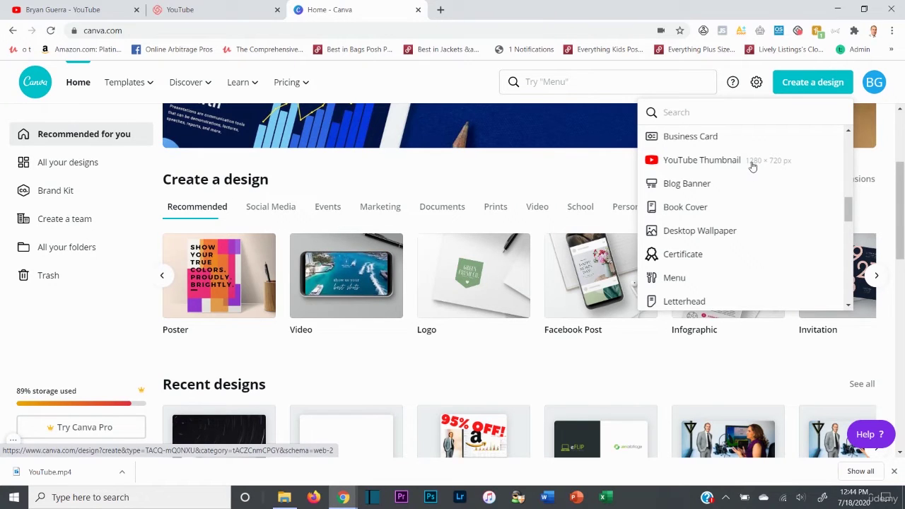
scroll(757, 162, "down", 2)
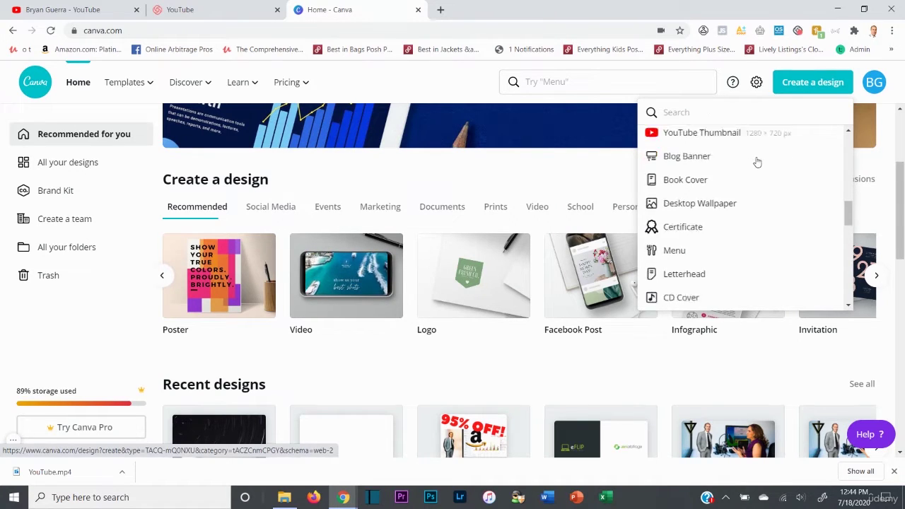
scroll(757, 163, "down", 10)
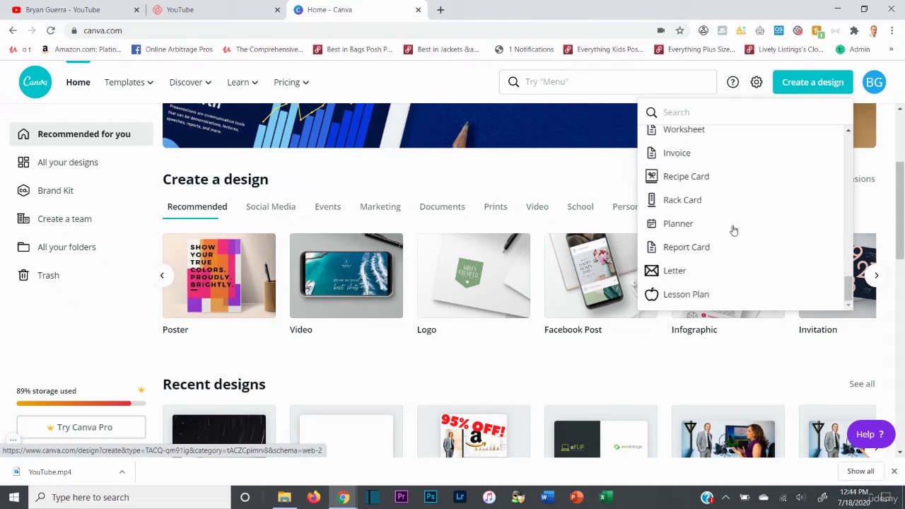
scroll(722, 230, "up", 10)
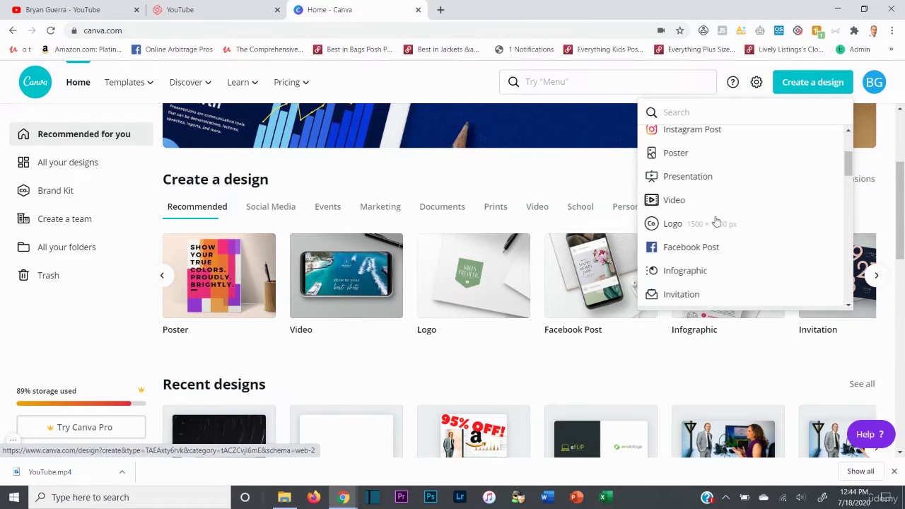
scroll(716, 221, "down", 2)
scroll(716, 221, "down", 2)
scroll(712, 227, "up", 5)
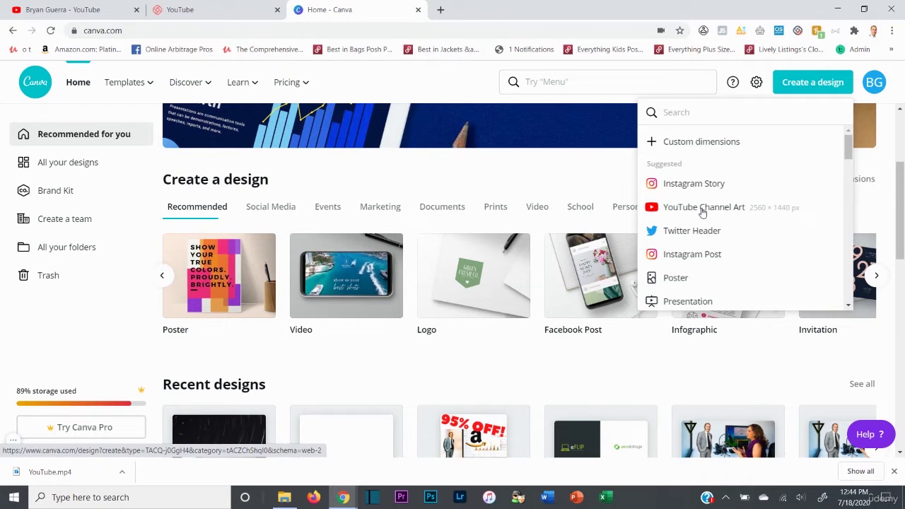
left_click(691, 184)
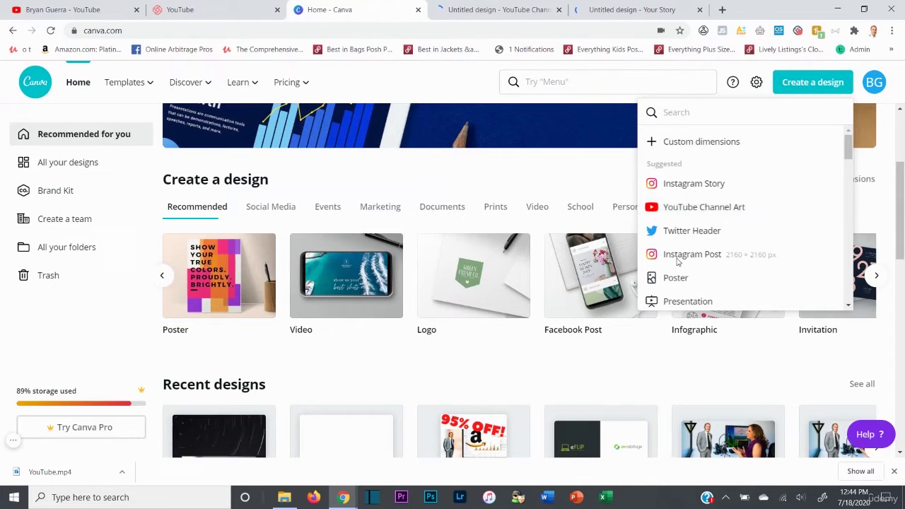
Start a blank Instagram Post and add the VS thumbnail image from Uploads
left_click(678, 262)
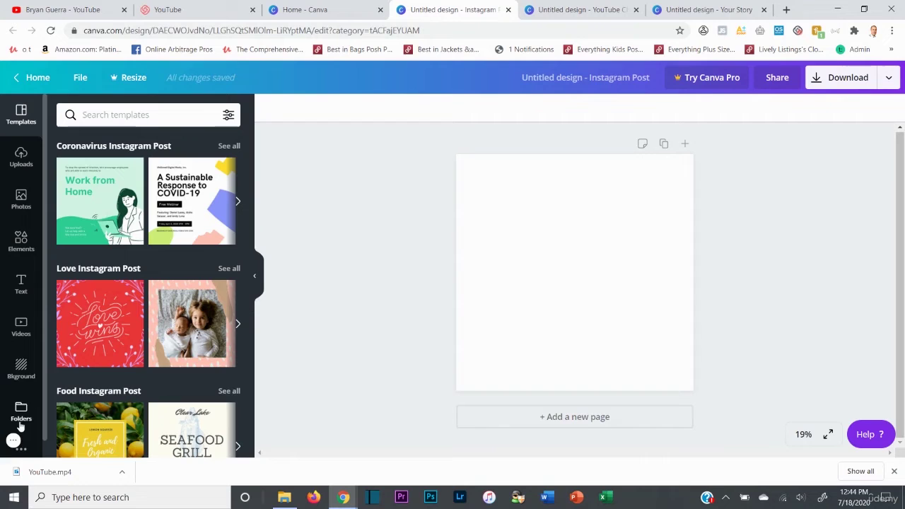
scroll(28, 333, "down", 1)
scroll(25, 283, "up", 1)
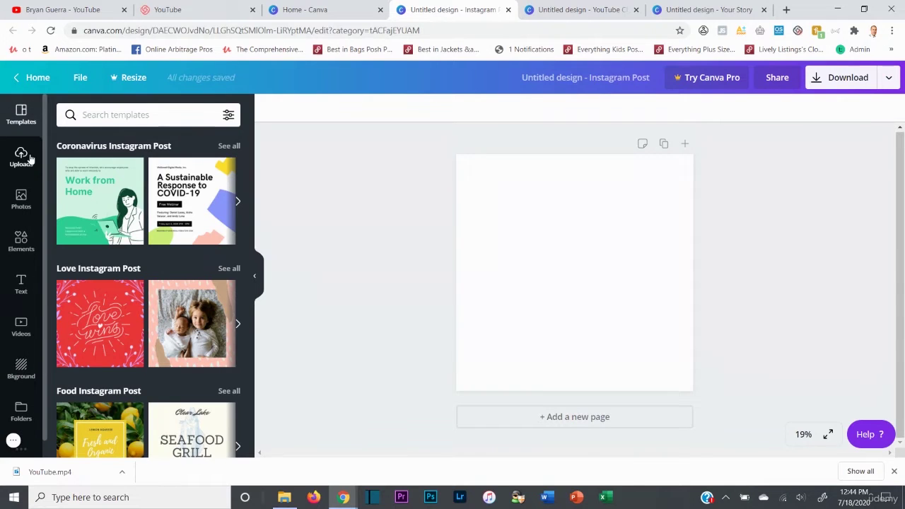
left_click(21, 157)
scroll(147, 326, "down", 3)
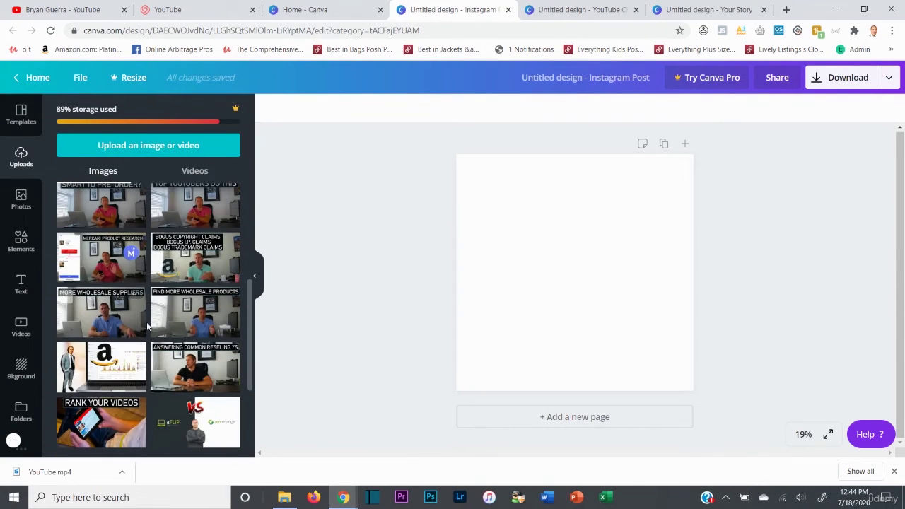
left_click(181, 422)
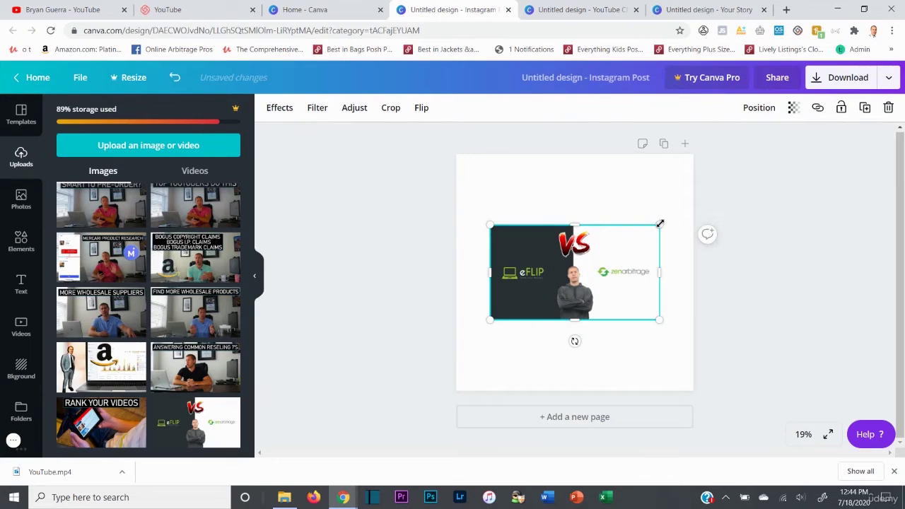
Enlarge and reposition the VS image to fill the page with the person centred
left_click_drag(660, 224, 849, 106)
left_click_drag(754, 198, 679, 235)
left_click_drag(774, 168, 819, 135)
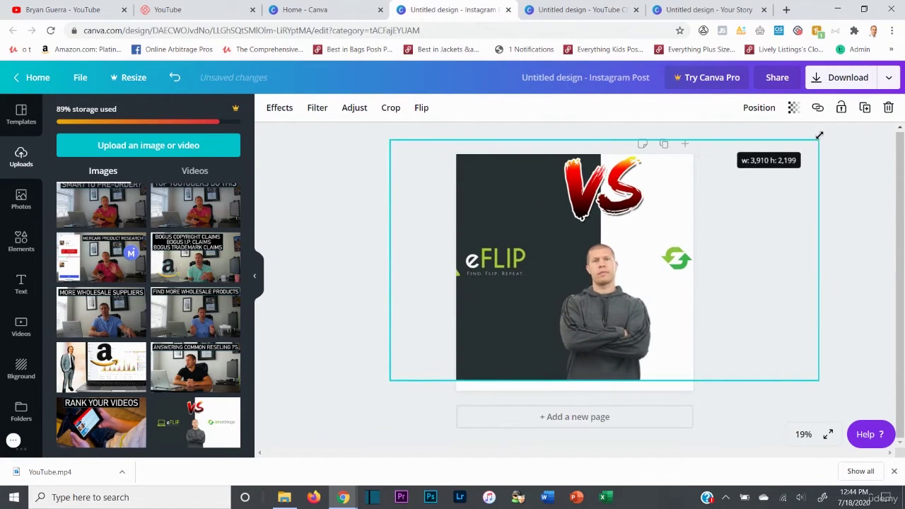
left_click_drag(690, 237, 669, 250)
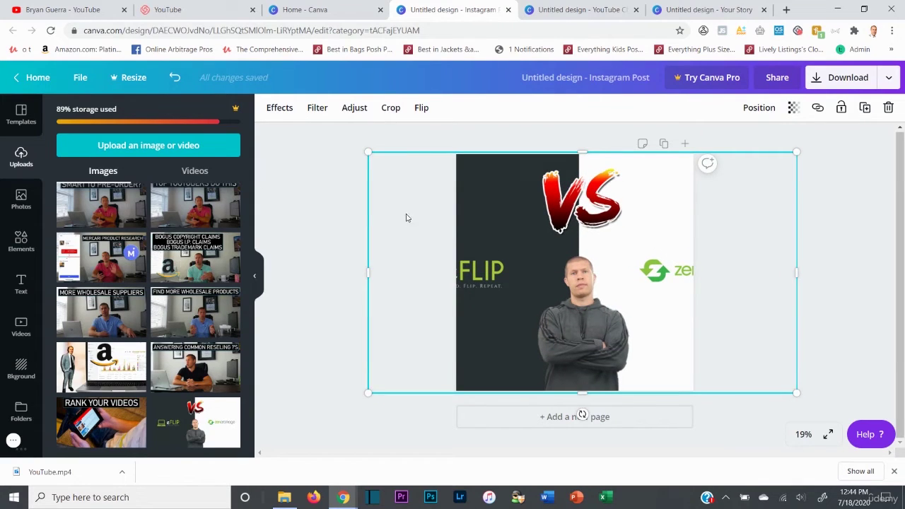
left_click(347, 204)
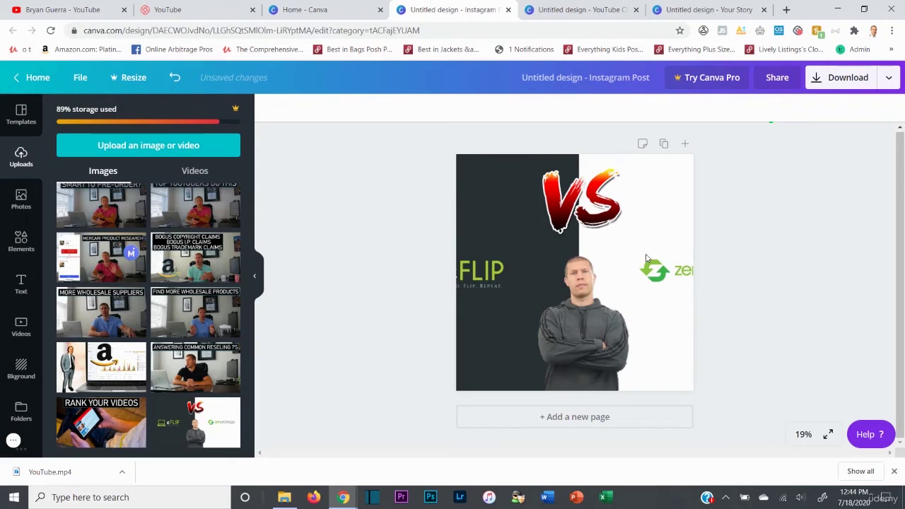
left_click(566, 236)
left_click(781, 269)
Download the VS Instagram Post as a PNG, keep its name, and close the image preview
left_click(844, 88)
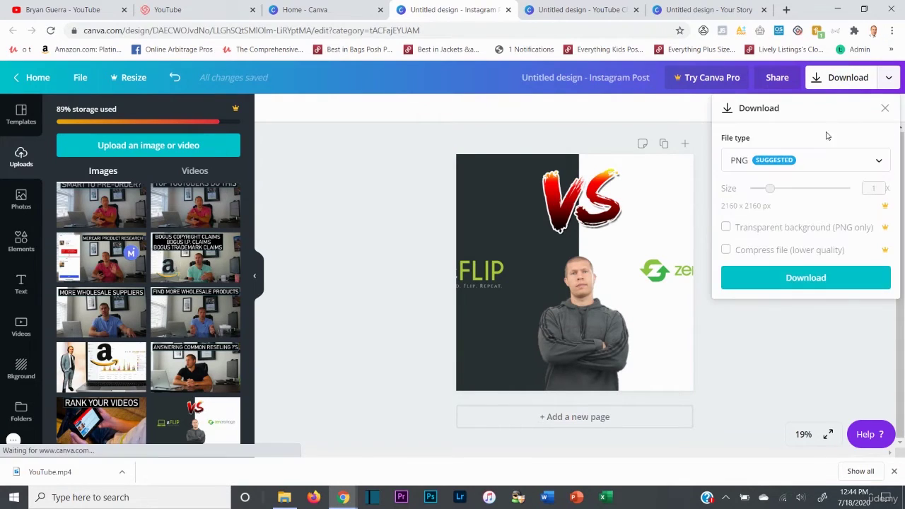
left_click(804, 276)
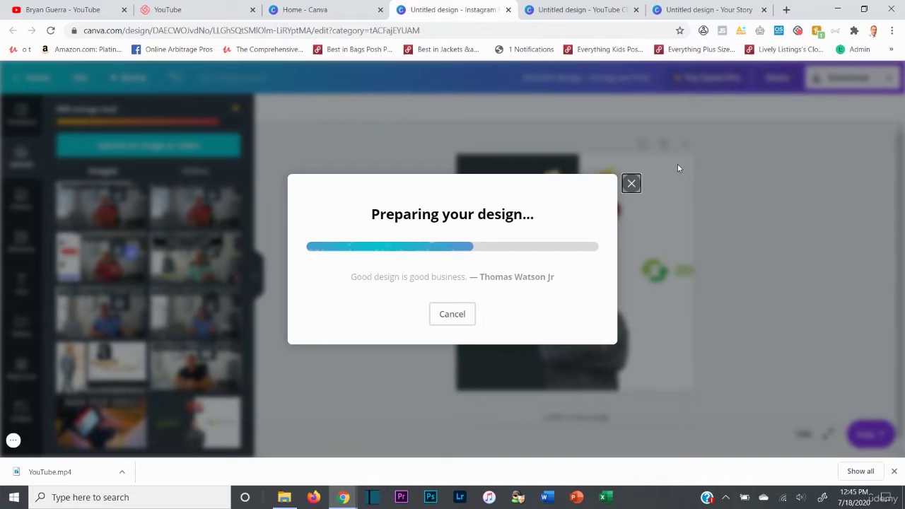
left_click(719, 147)
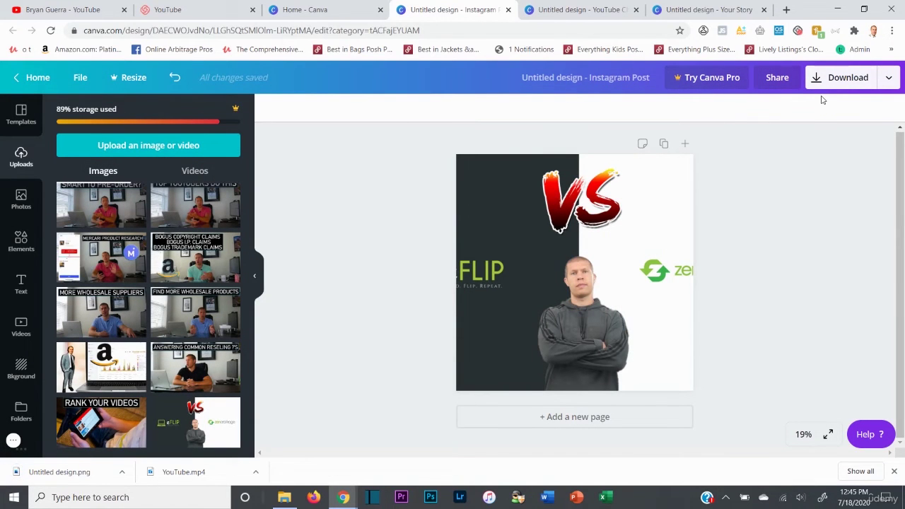
left_click(584, 81)
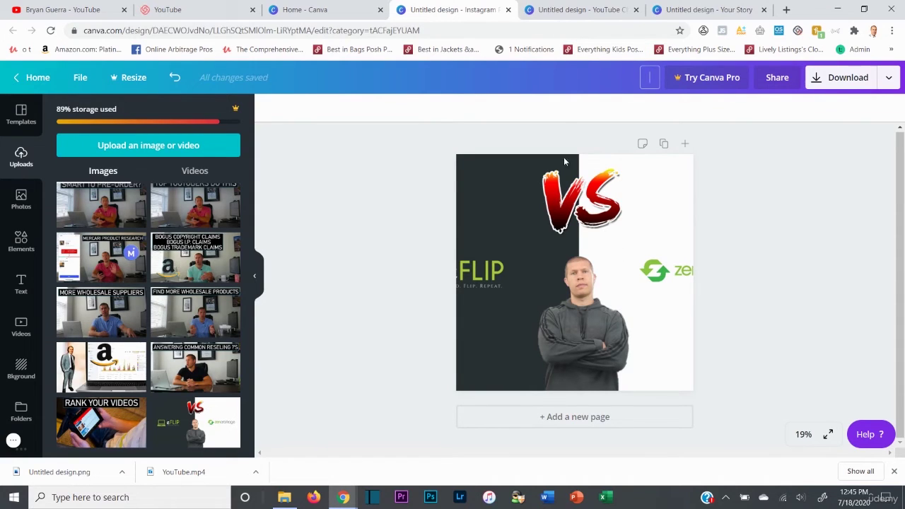
left_click(542, 115)
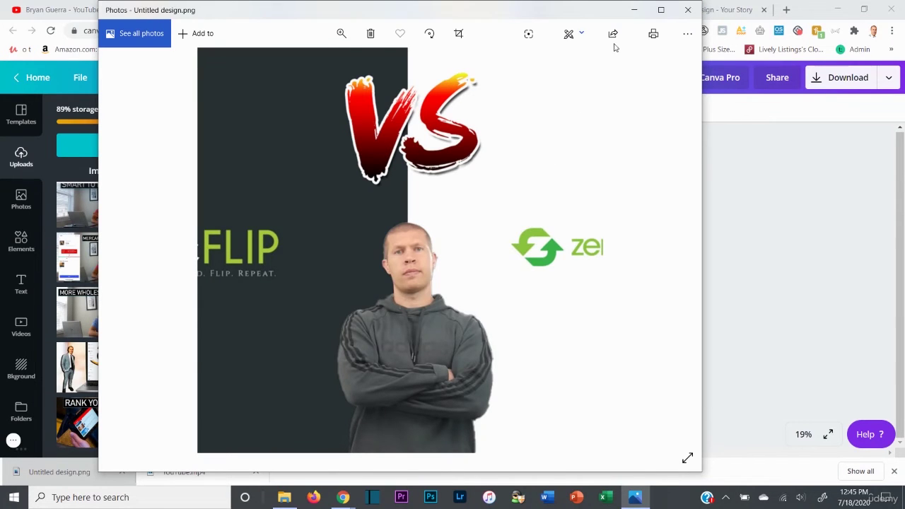
left_click(687, 9)
Close the Instagram Post tab and apply the makeup template to the YouTube Channel Art
left_click(512, 10)
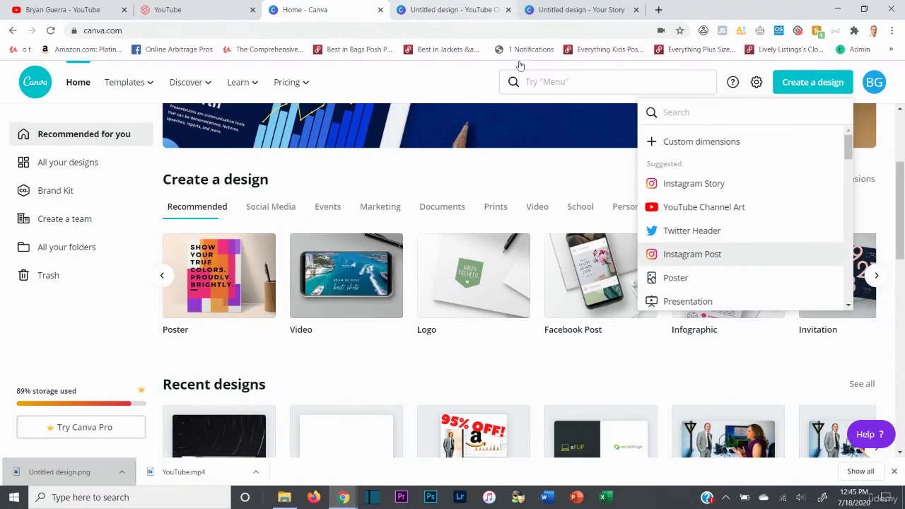
left_click(493, 156)
key("ctrl+Tab")
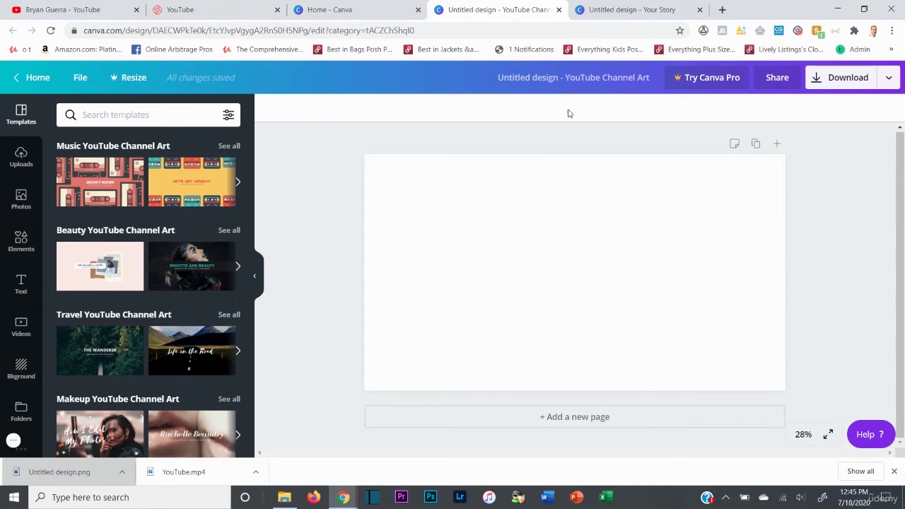
scroll(205, 292, "down", 3)
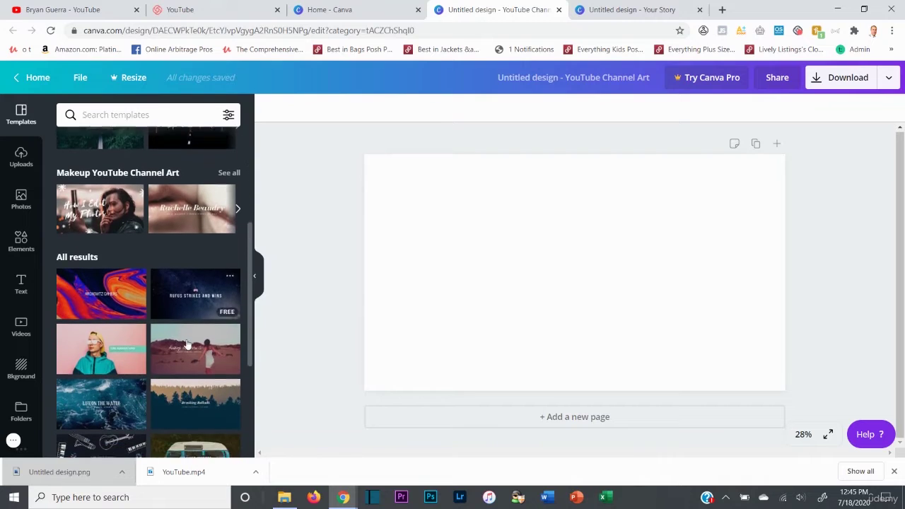
left_click(183, 212)
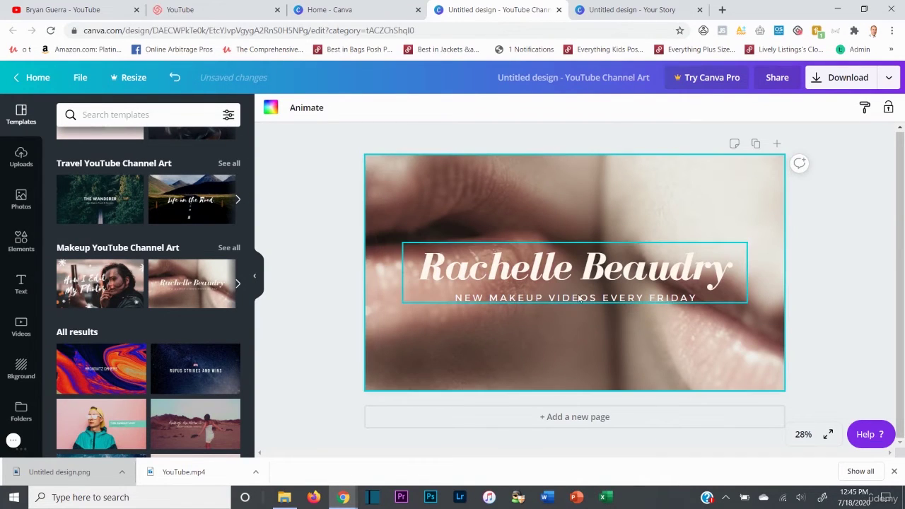
Replace the title text with 'Example of my channel' and narrow its text box
right_click(585, 272)
left_click(578, 269)
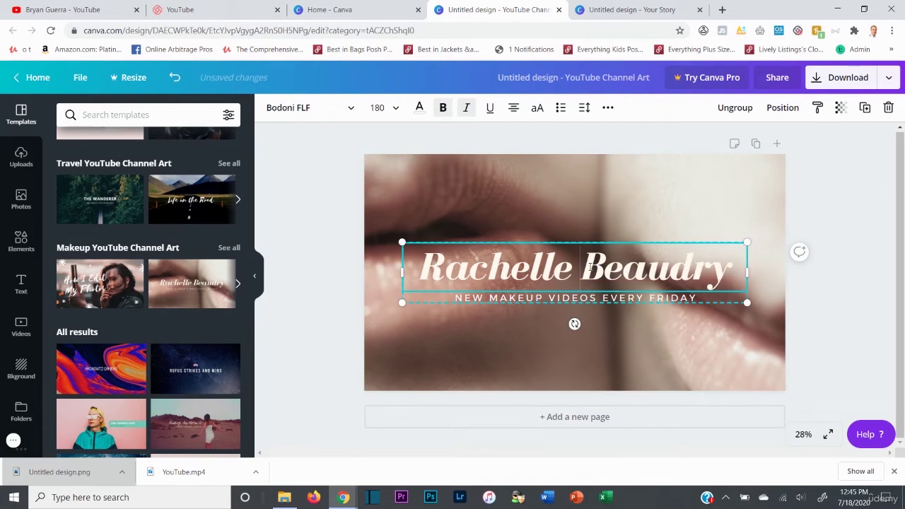
double_click(591, 267)
triple_click(590, 268)
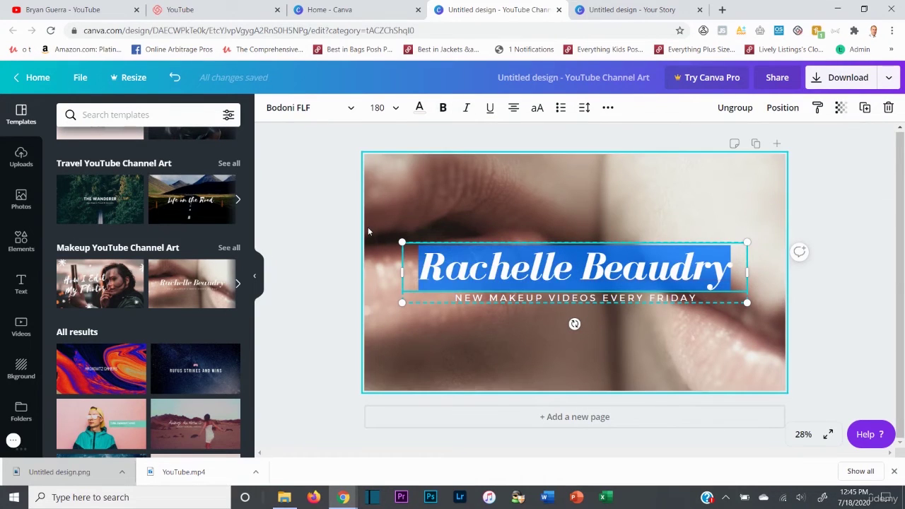
type("Example of")
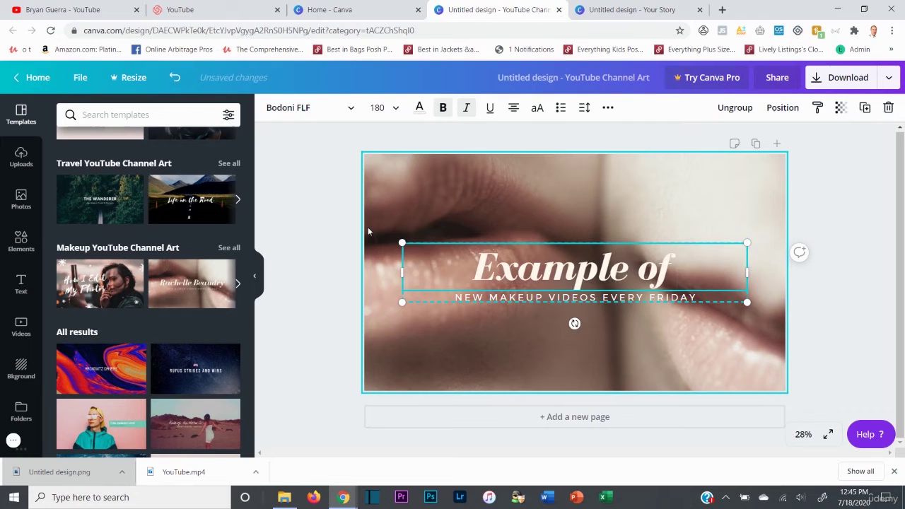
type(" my channel")
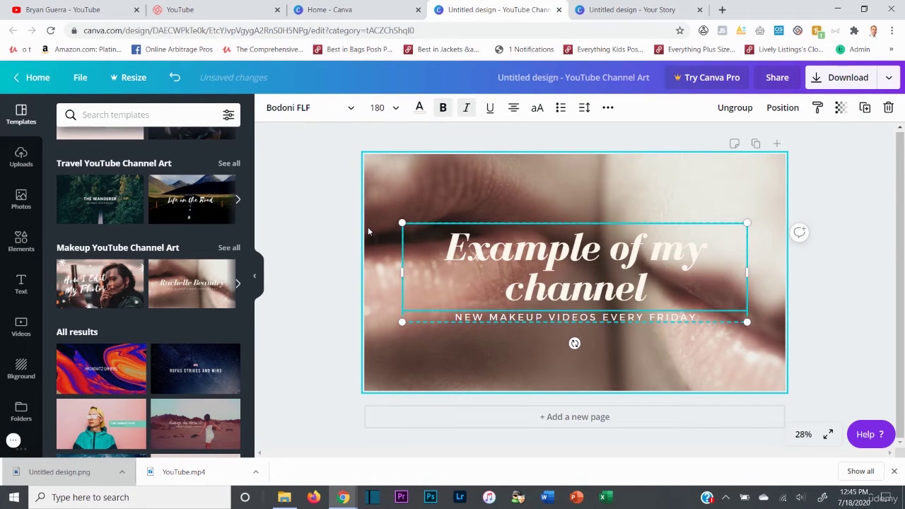
left_click_drag(747, 271, 701, 273)
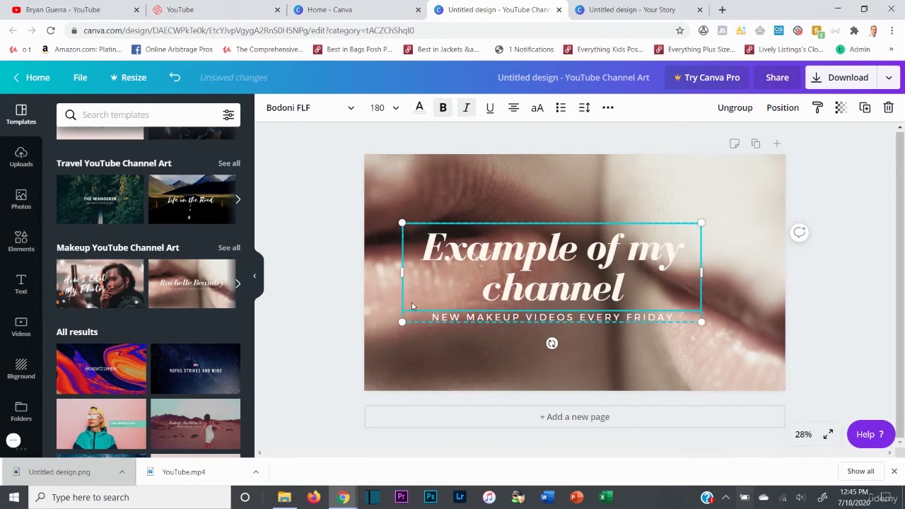
Select all the title text and look through its font size and font options
left_click_drag(629, 284, 423, 245)
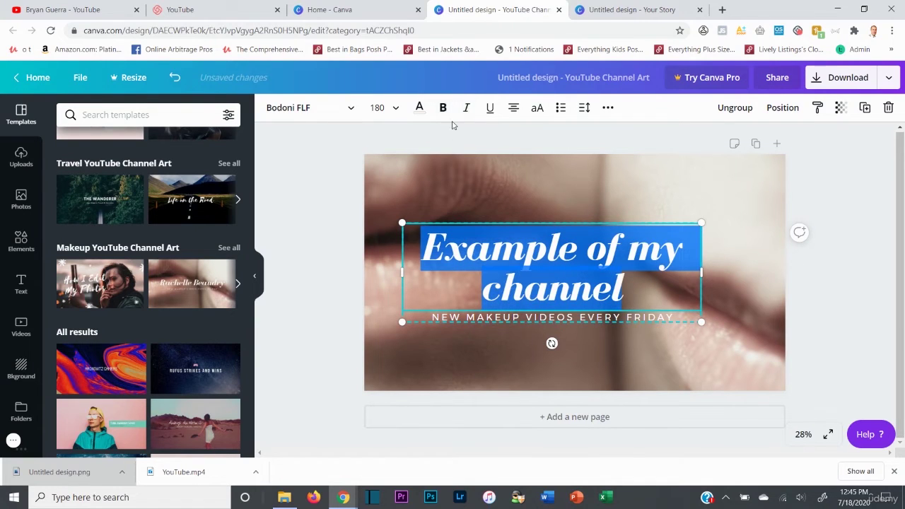
left_click(390, 107)
left_click(324, 107)
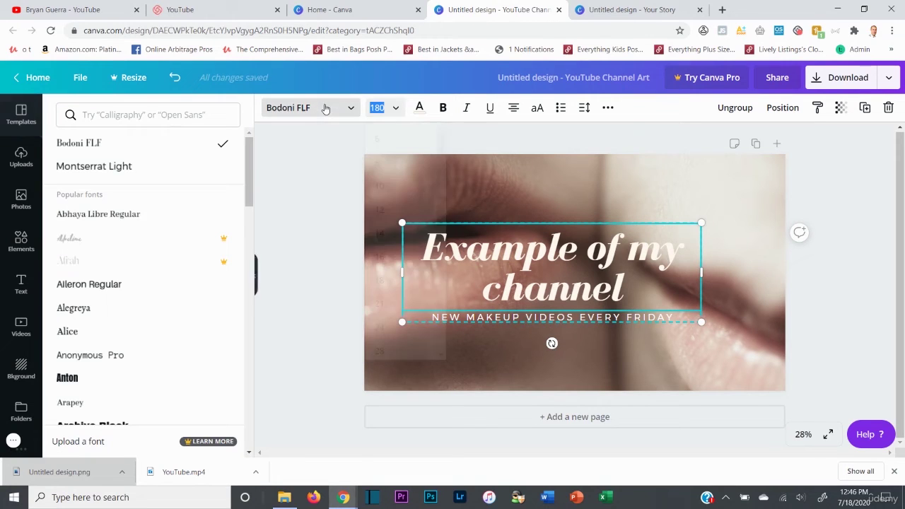
left_click(316, 186)
left_click(549, 186)
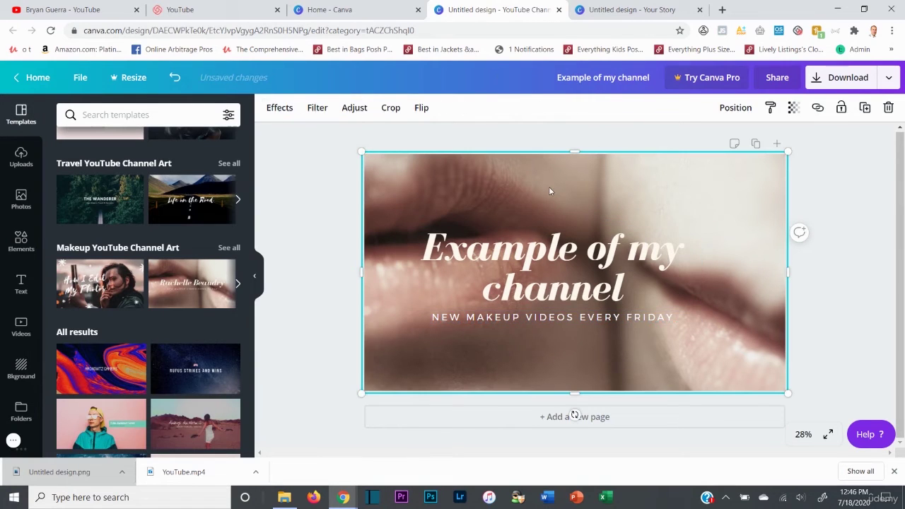
Look at the image effects, then delete the background photo
left_click(276, 109)
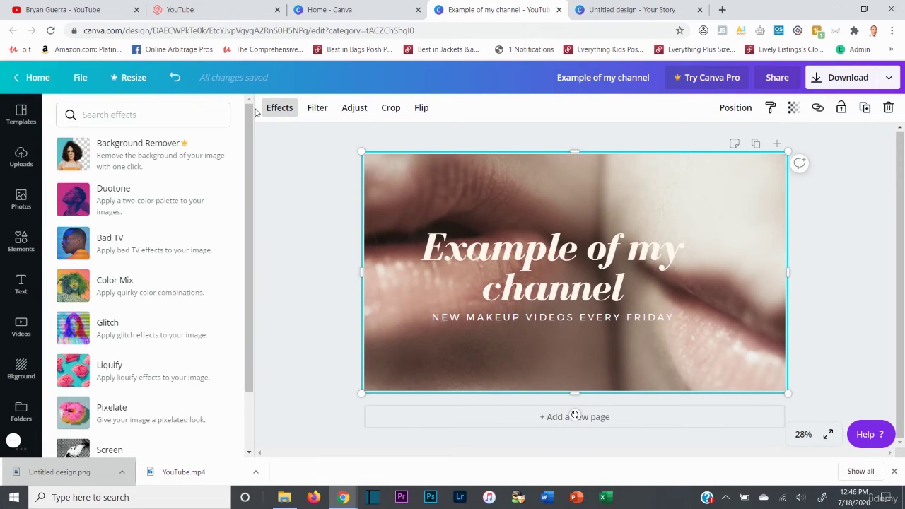
left_click(271, 222)
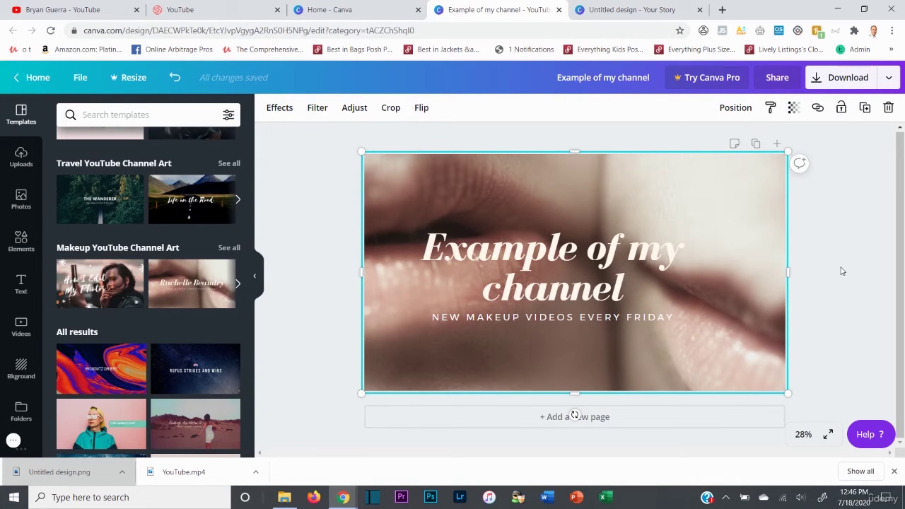
left_click(821, 222)
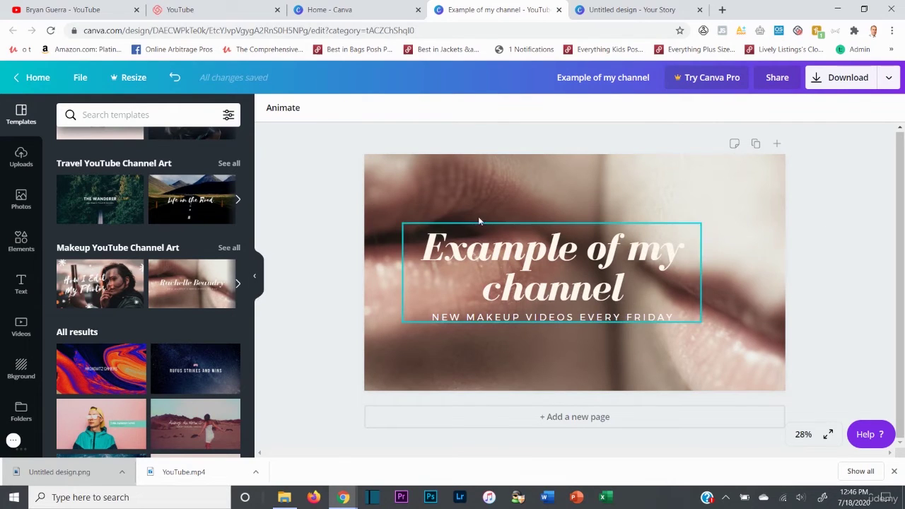
left_click(478, 198)
key("Delete")
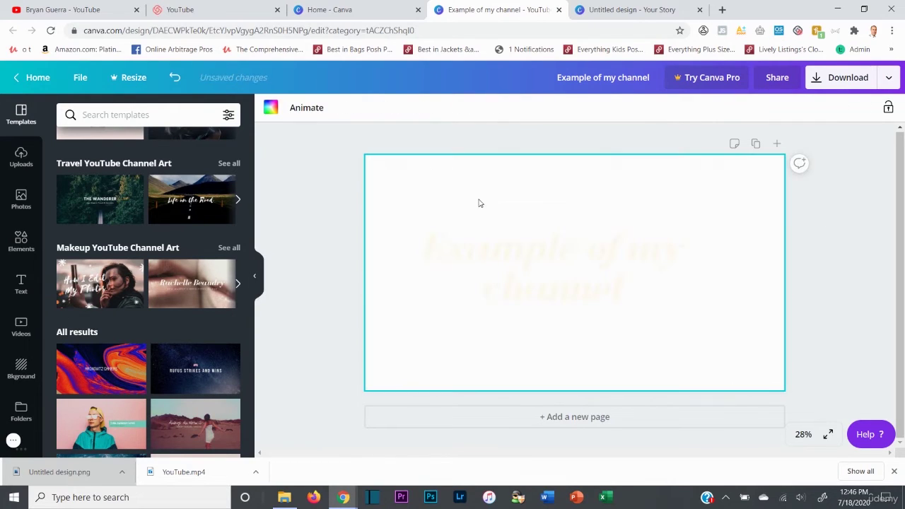
Try a red page background with the title moved, then undo those changes
left_click(271, 108)
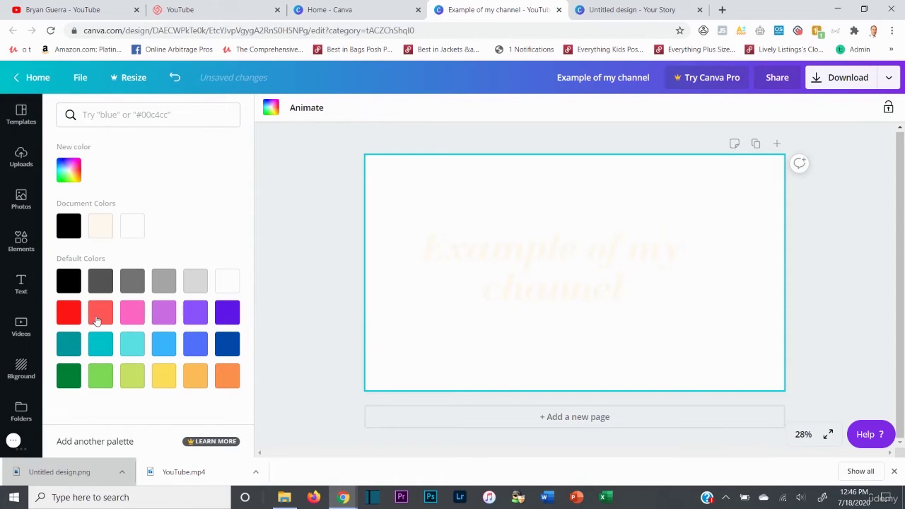
left_click(68, 313)
left_click(307, 247)
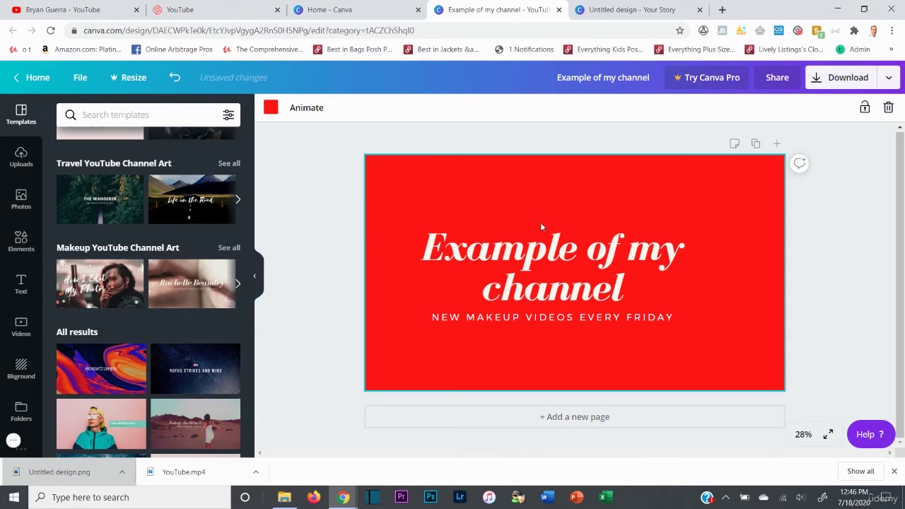
left_click_drag(542, 227, 579, 240)
left_click(448, 171)
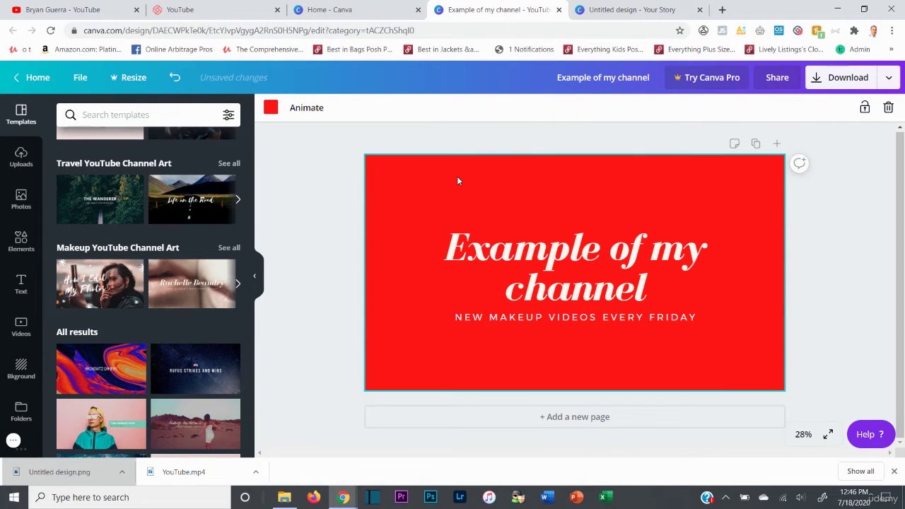
key("ctrl+z")
key("ctrl+z")
Nudge the title slightly right and start uploading an image from the computer
left_click_drag(474, 246, 496, 247)
left_click(491, 186)
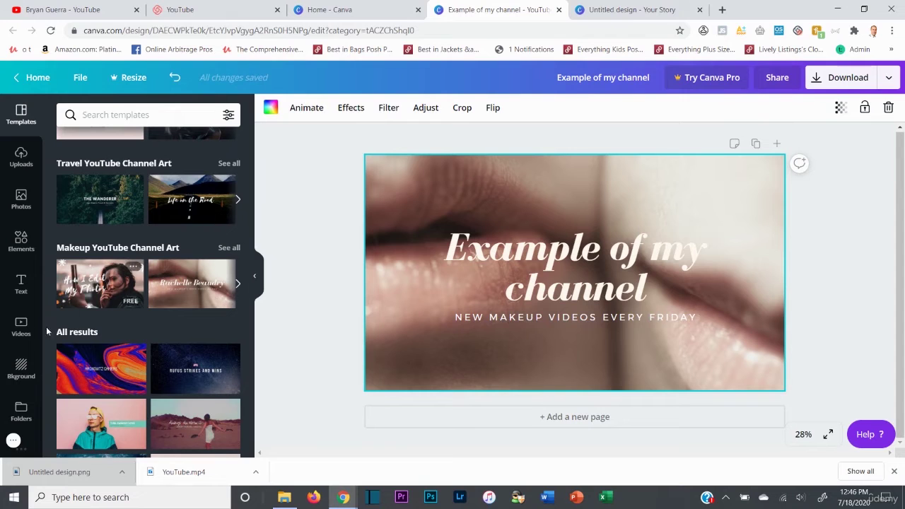
left_click(23, 163)
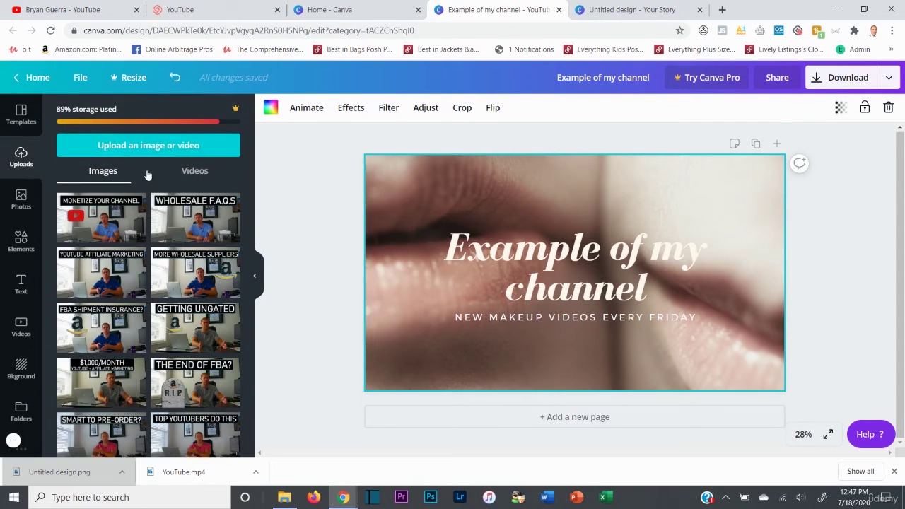
left_click(140, 153)
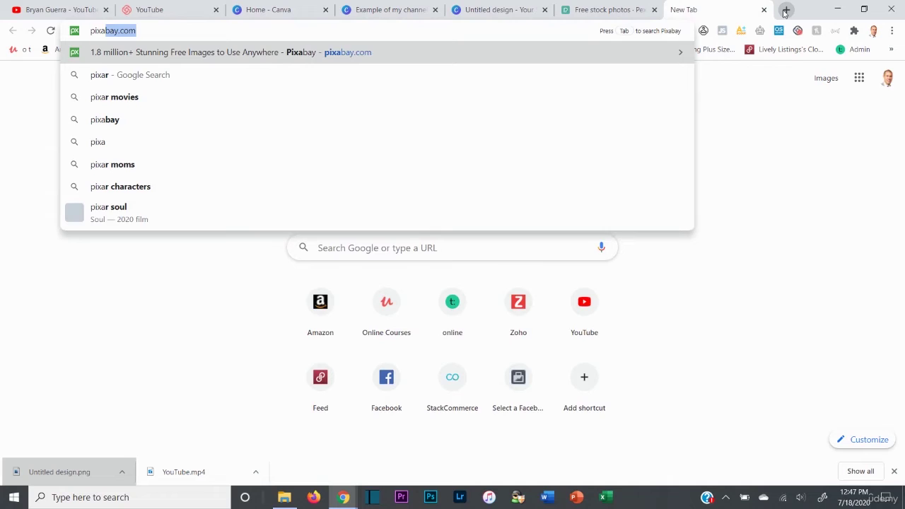
Load the Pixabay homepage and open Google in another new tab
key("Return")
left_click(786, 10)
type("go")
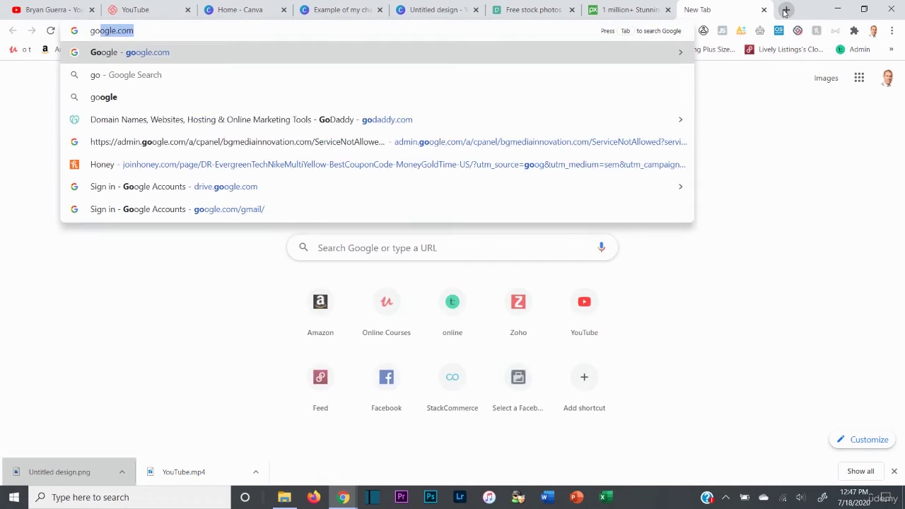
key("Return")
type("dsfadsf")
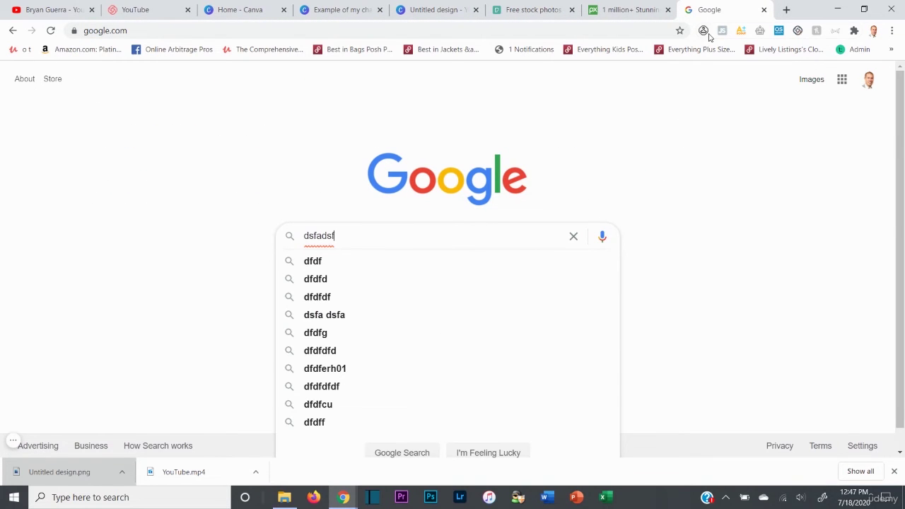
Close the Google, Pexels and Pixabay tabs to get back to Canva
left_click(764, 10)
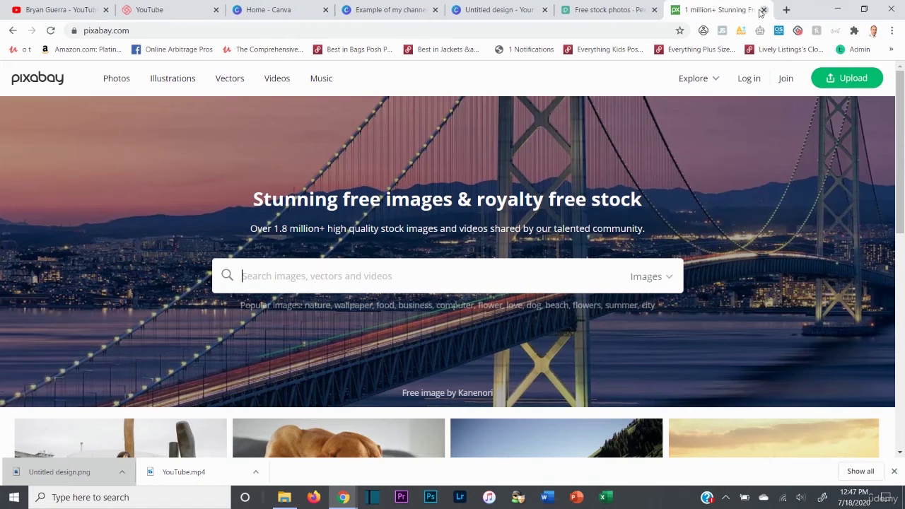
left_click(642, 11)
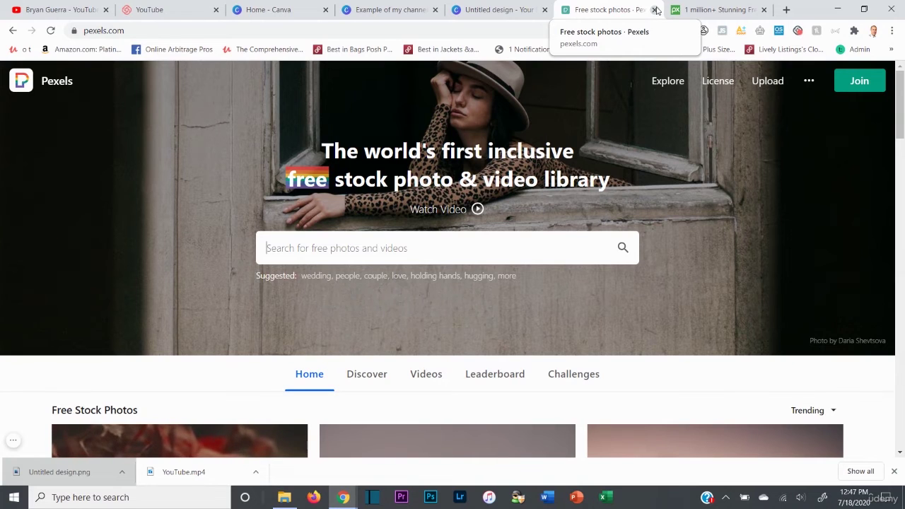
left_click(655, 10)
left_click(655, 10)
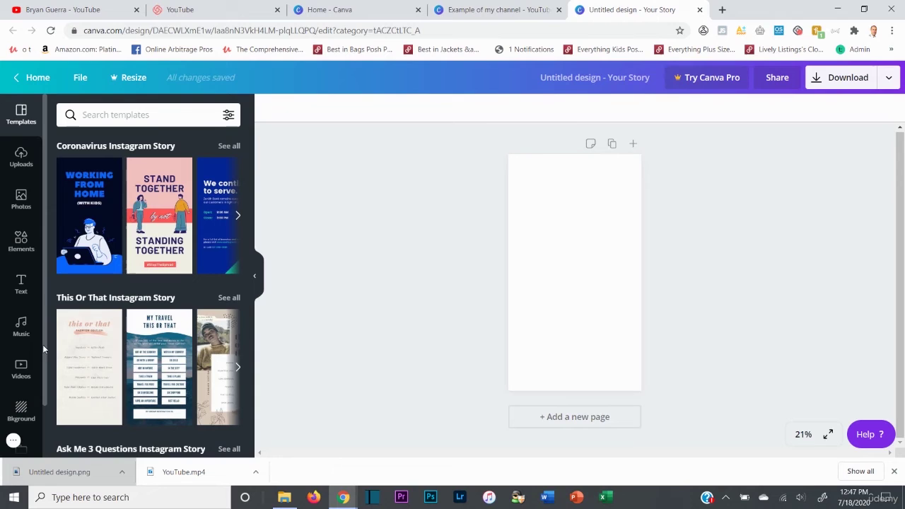
Browse the uploaded images, then close the 'Example of my channel' design tab
left_click(21, 163)
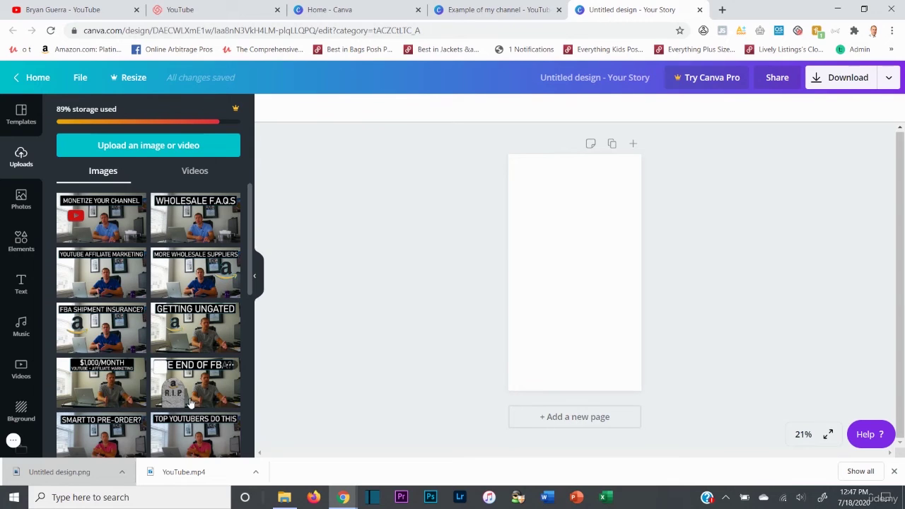
scroll(170, 400, "down", 2)
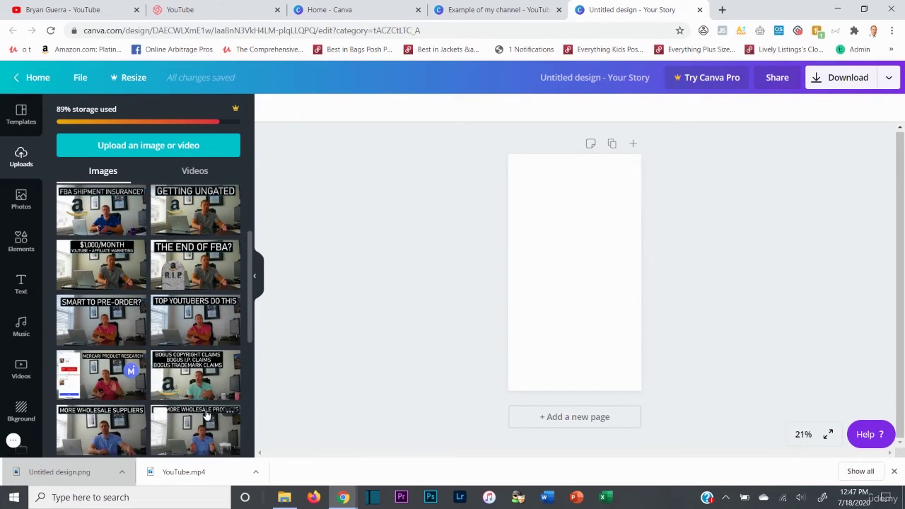
scroll(92, 421, "up", 2)
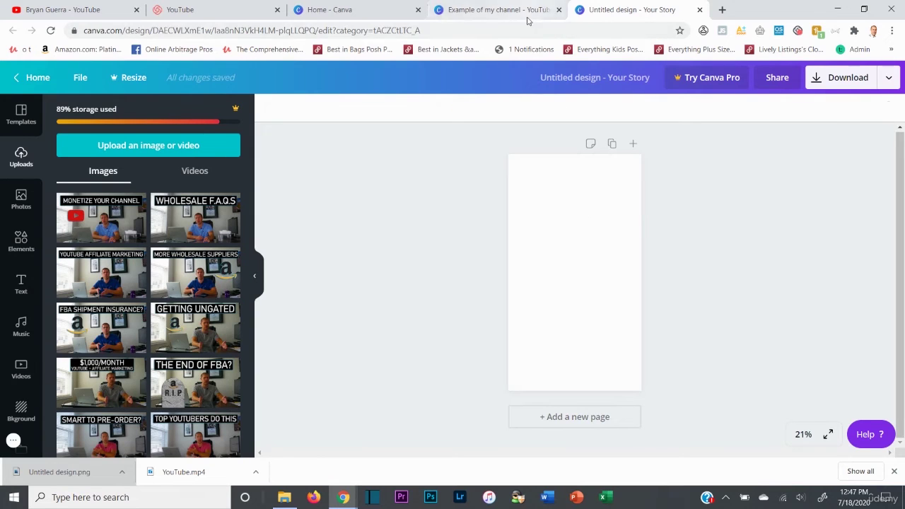
left_click(530, 14)
left_click(559, 10)
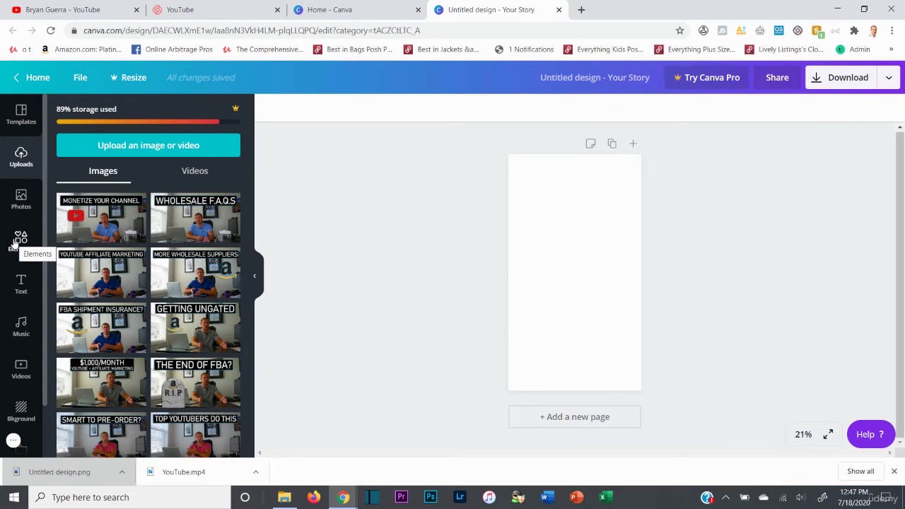
Browse the Elements library, then switch to the Home - Canva tab
left_click(16, 241)
scroll(136, 229, "down", 7)
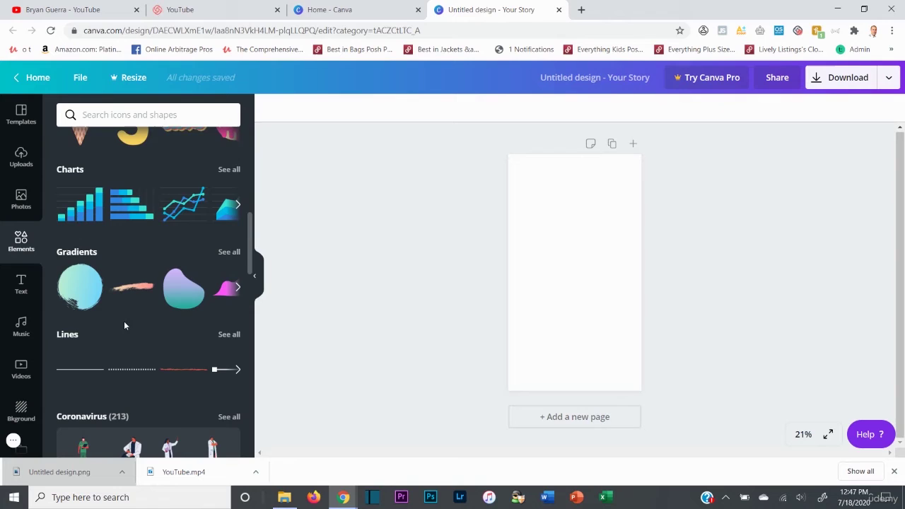
scroll(114, 329, "up", 2)
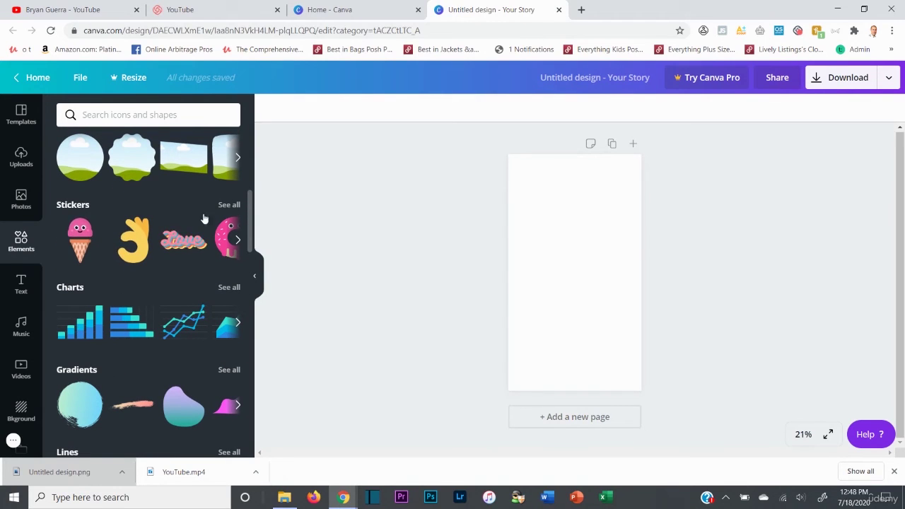
left_click(338, 10)
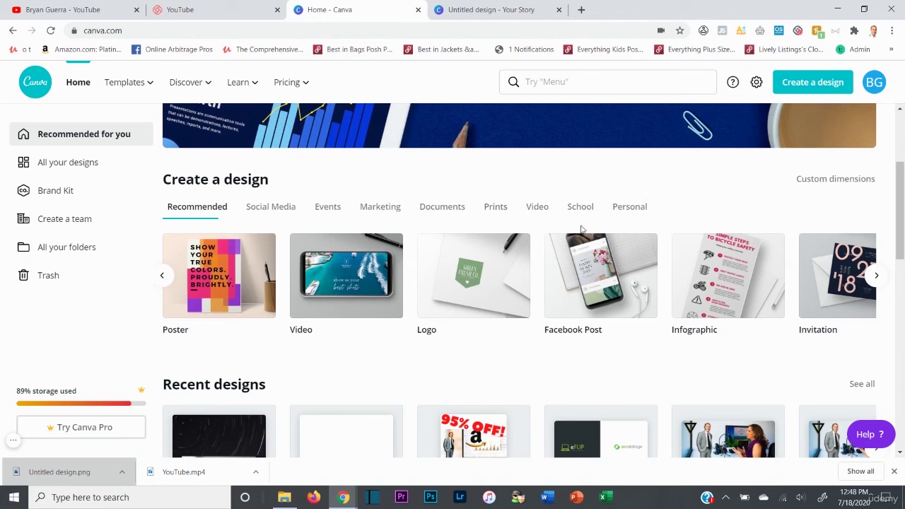
Close the old Your Story design tab and page through more design types
left_click(559, 9)
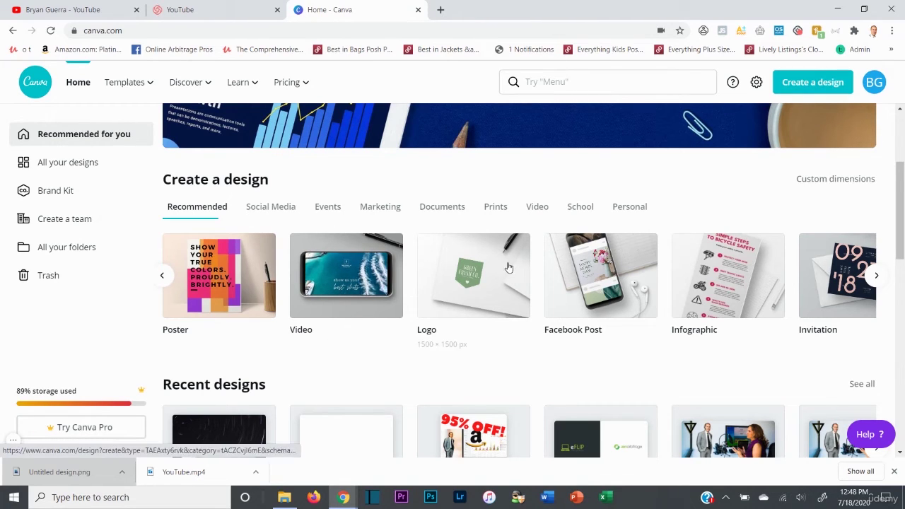
left_click(877, 276)
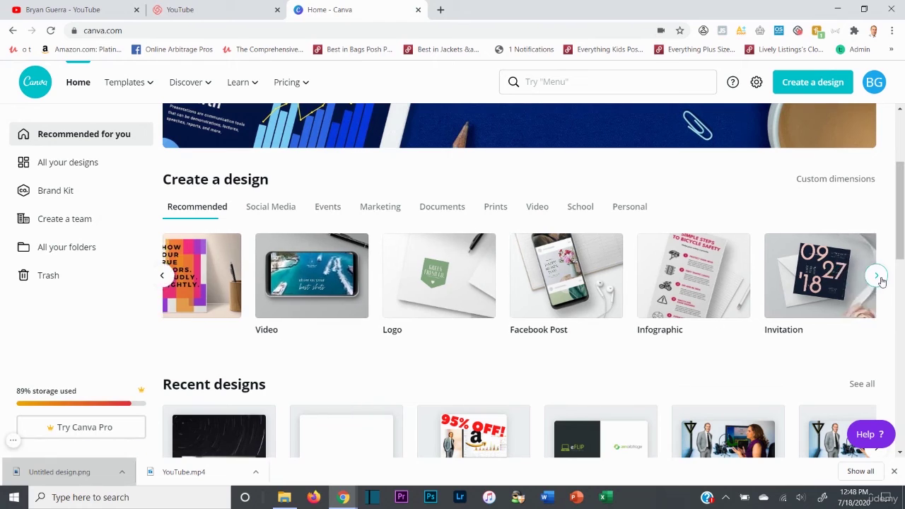
left_click(877, 277)
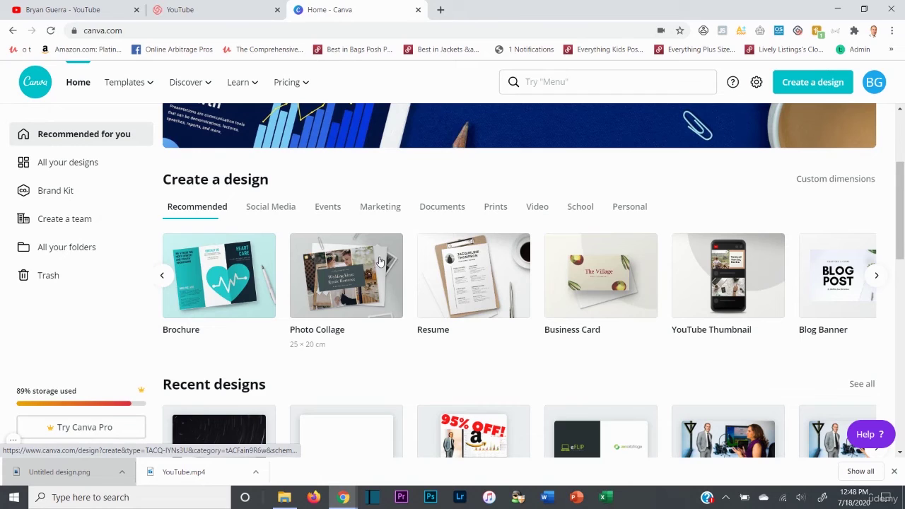
Create a new design with custom dimensions of 720 × 660 px
left_click(794, 85)
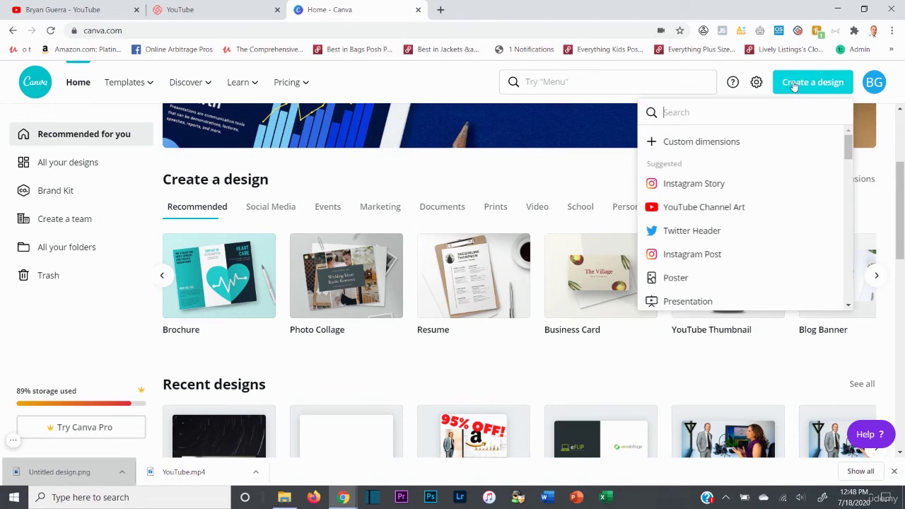
left_click(715, 142)
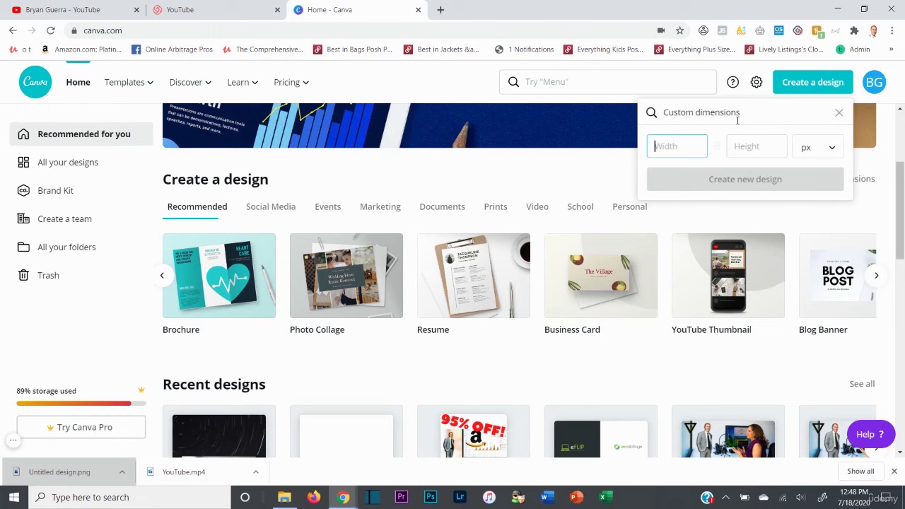
type("720")
key("Tab")
type("660")
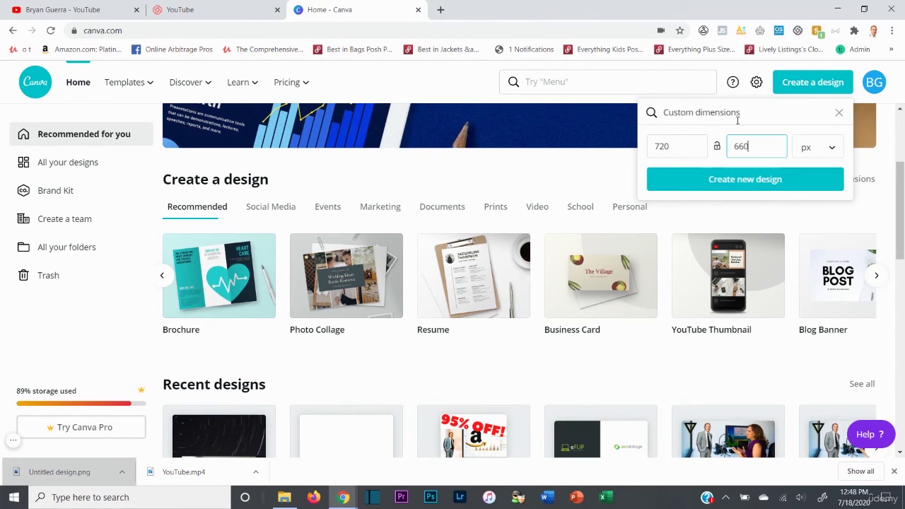
left_click(780, 186)
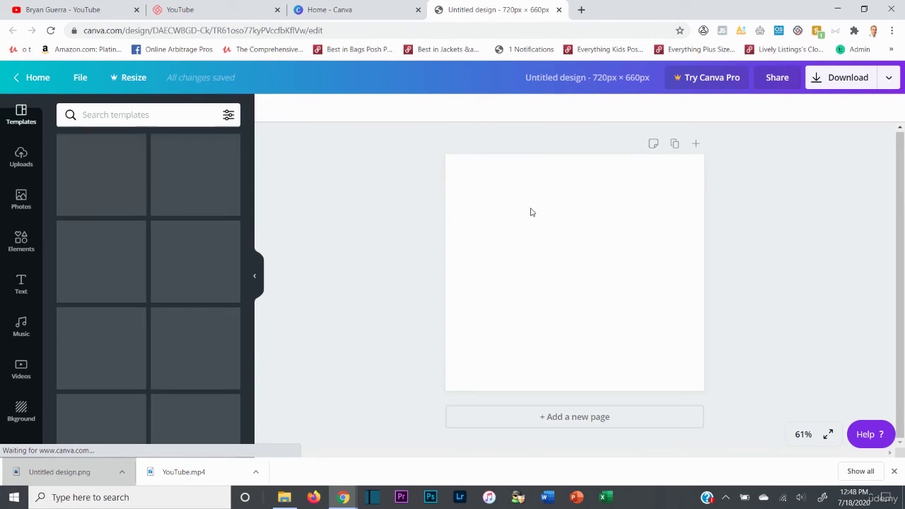
left_click(389, 10)
Close the Home - Canva and custom design tabs and show the YouTube channel page
left_click(418, 10)
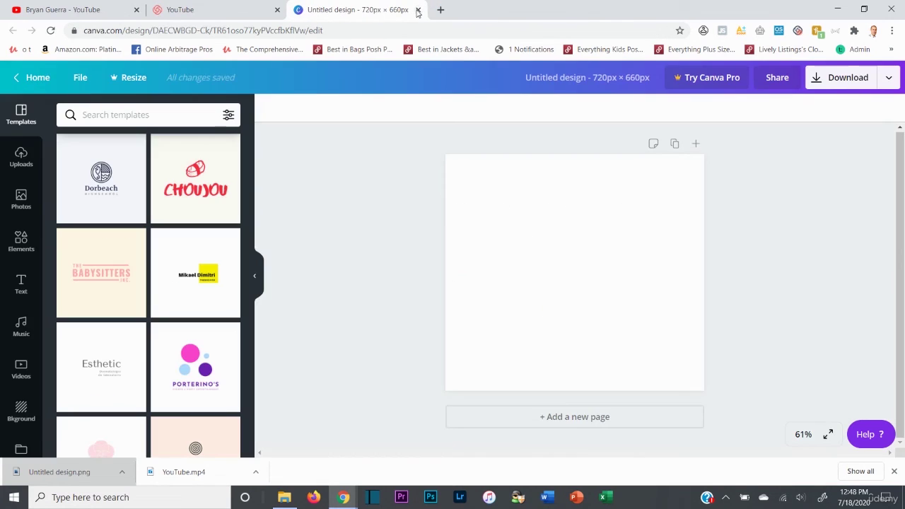
left_click(416, 10)
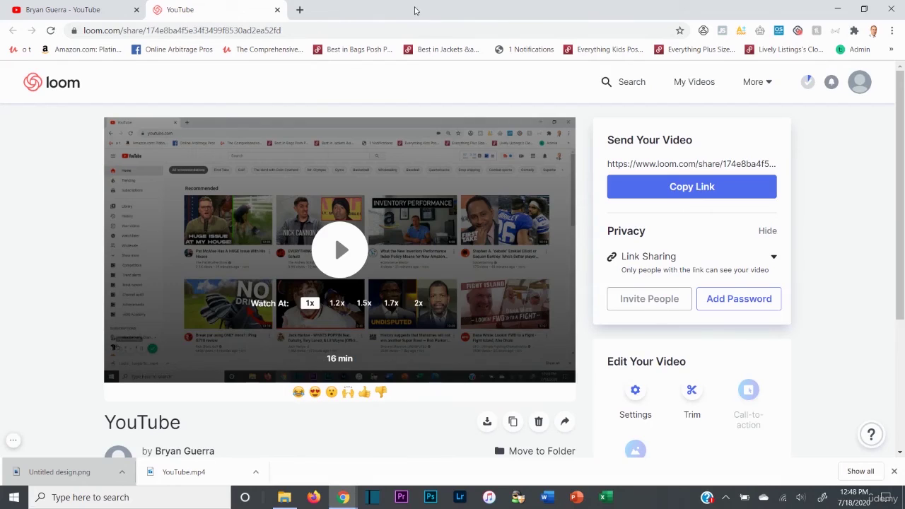
left_click(83, 8)
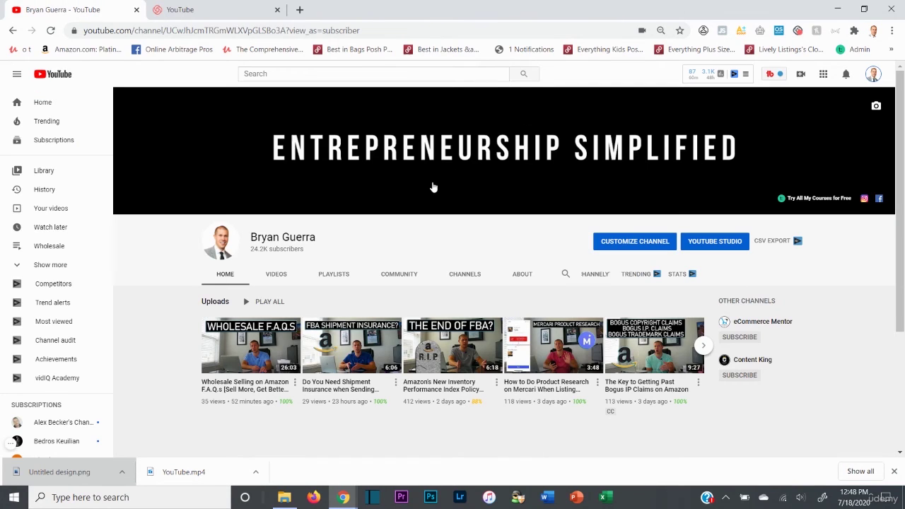